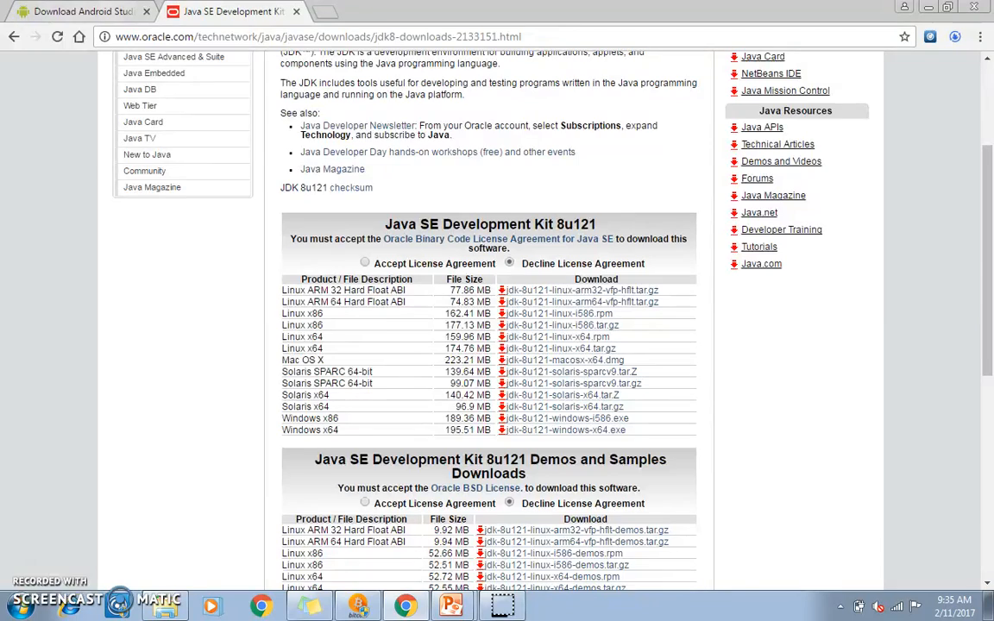
Step: Switch to File Explorer, check the extracted android SDK folder, and run the android-studio-bundle-145.3537739-windows (3) installer beside it
left_click(170, 609)
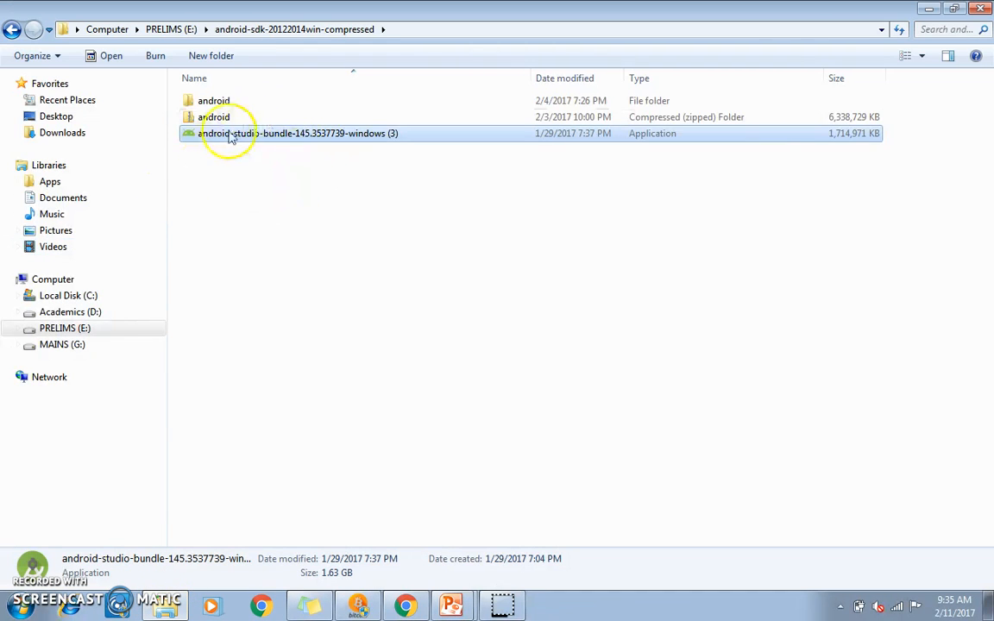
double_click(214, 101)
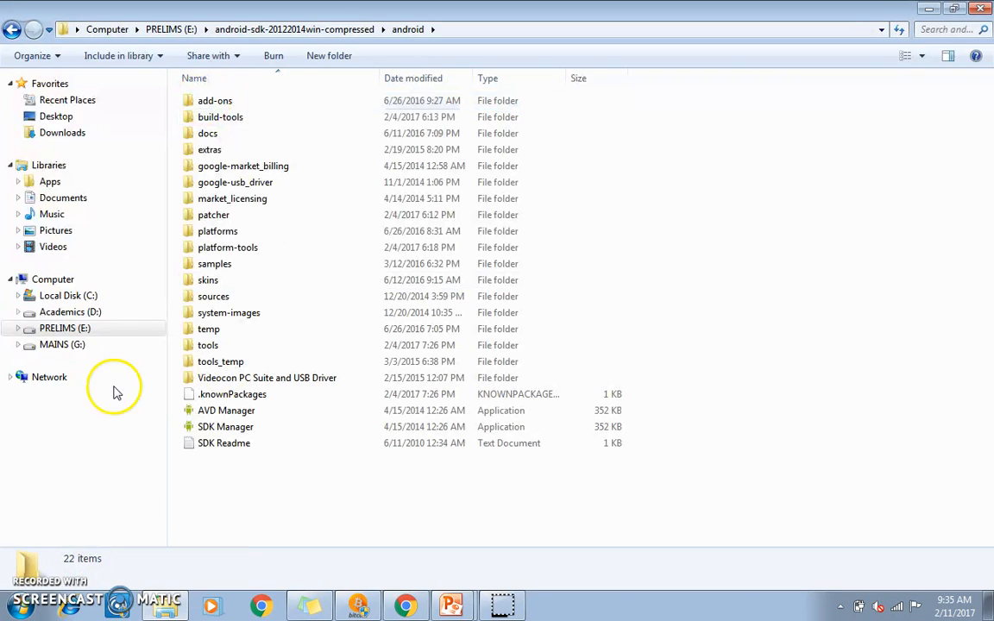
left_click(7, 31)
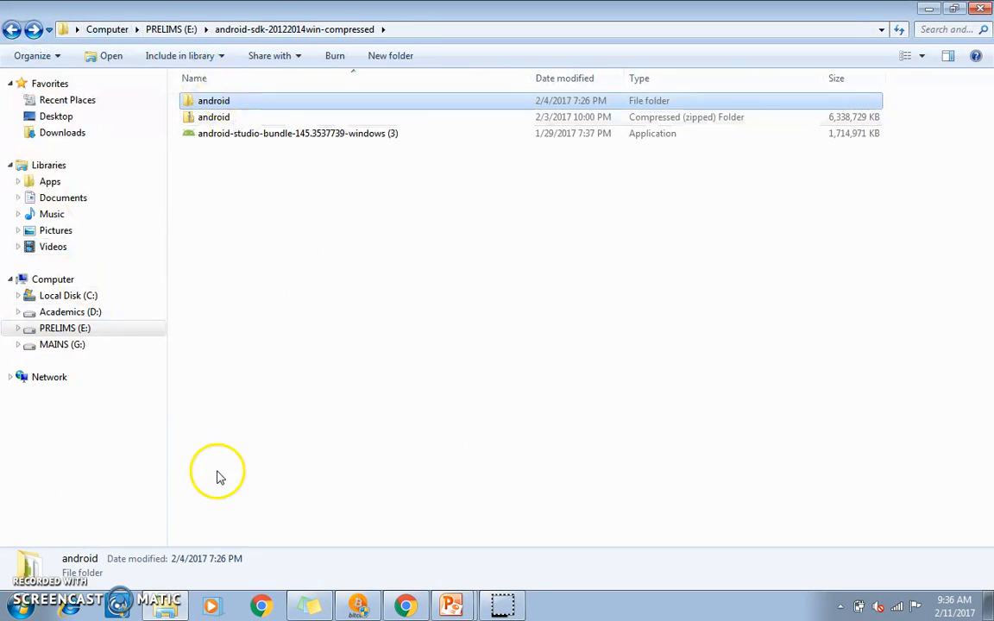
left_click(247, 137)
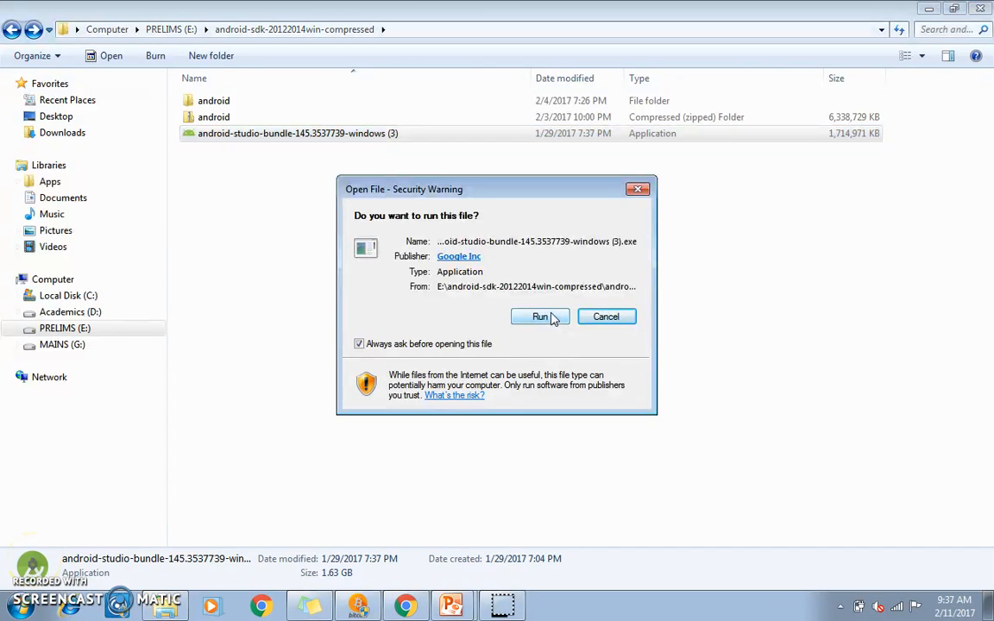
left_click(540, 317)
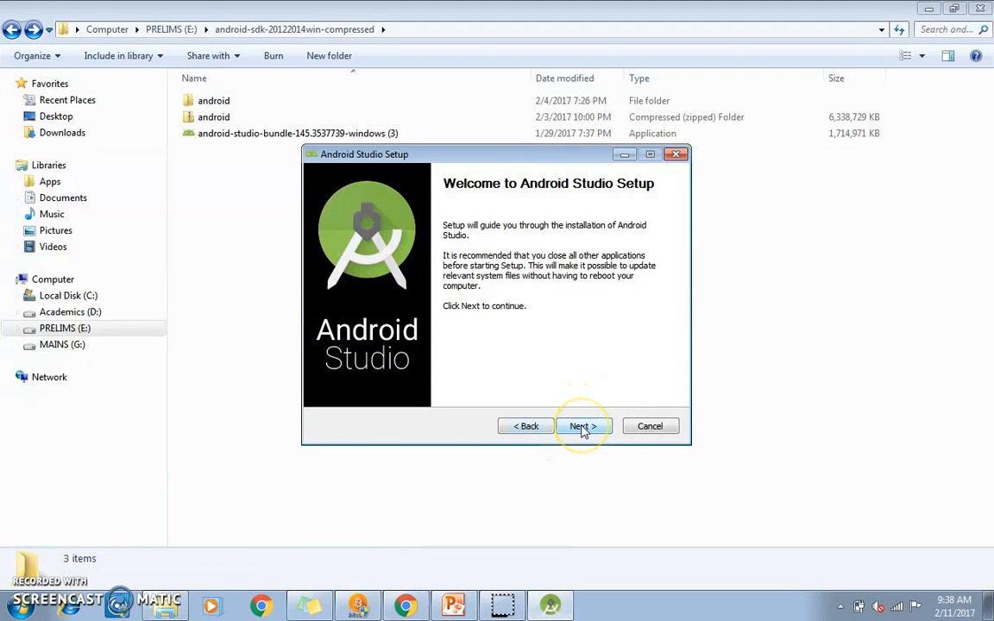
Step: Exclude Android SDK and Android Virtual Device from the components to install, and accept the license agreement
left_click(582, 426)
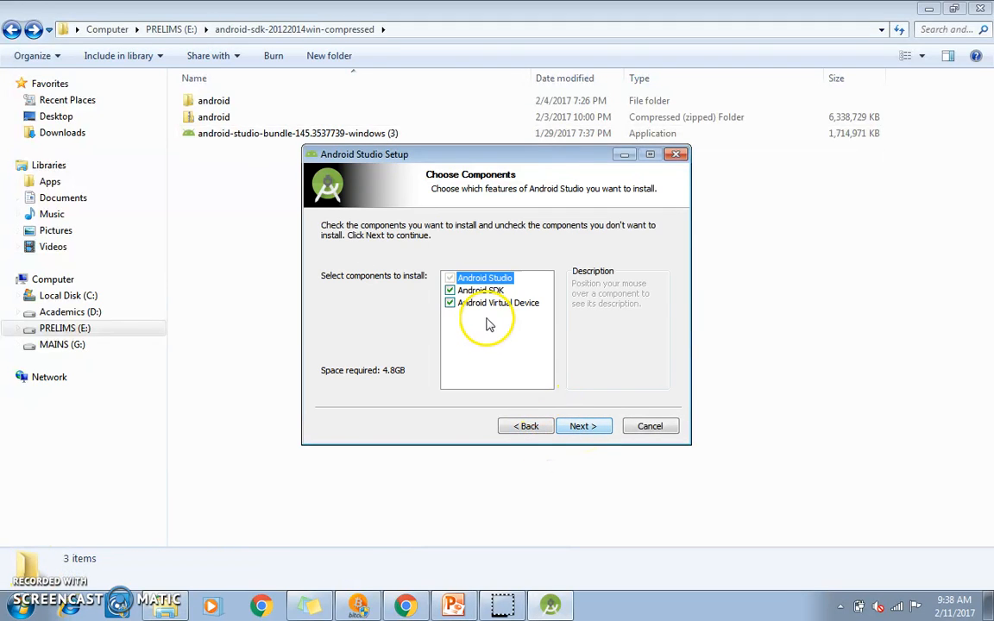
left_click(450, 291)
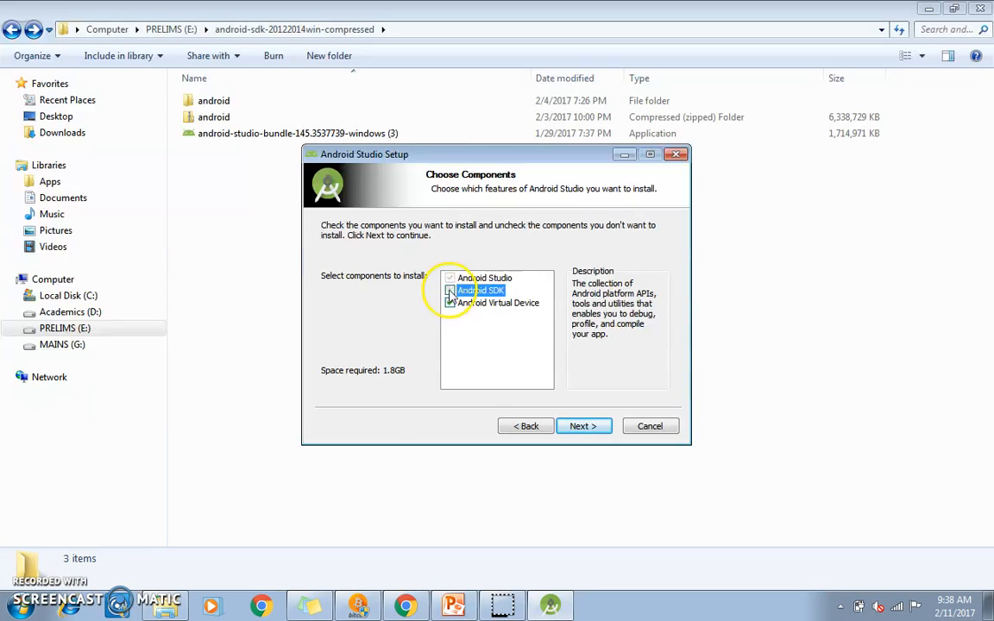
left_click(449, 303)
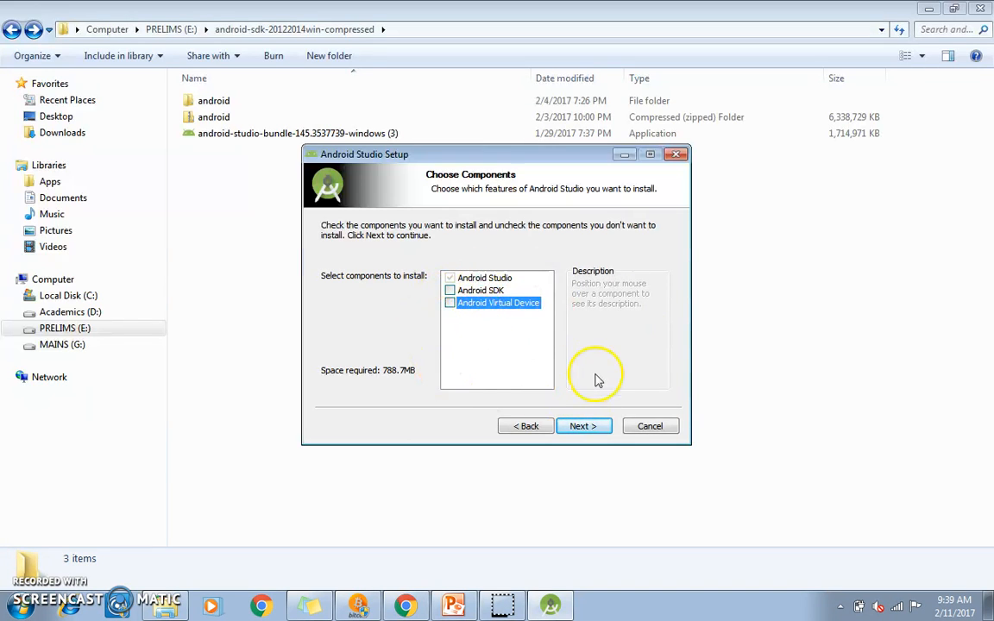
left_click(583, 426)
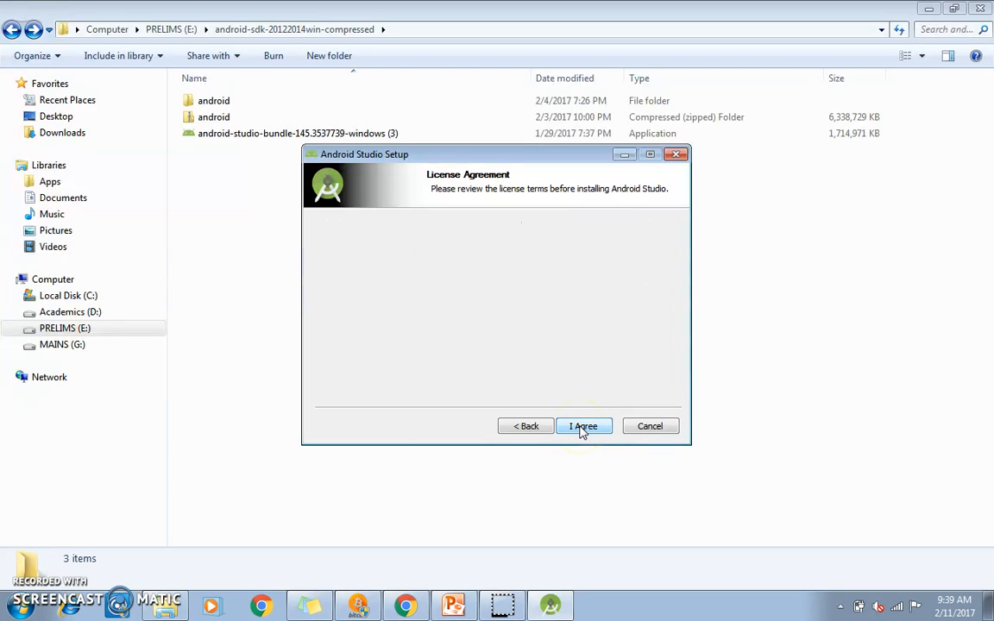
left_click(582, 427)
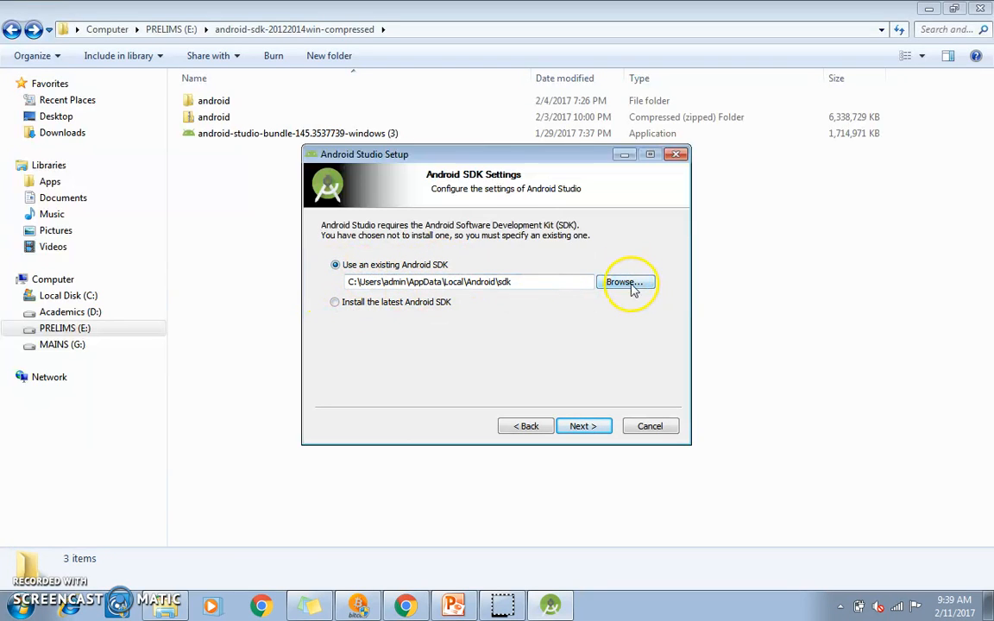
Step: Copy the extracted android folder's path and set the existing Android SDK location to E:\android-sdk-20122014win-compressed\android
left_click(173, 611)
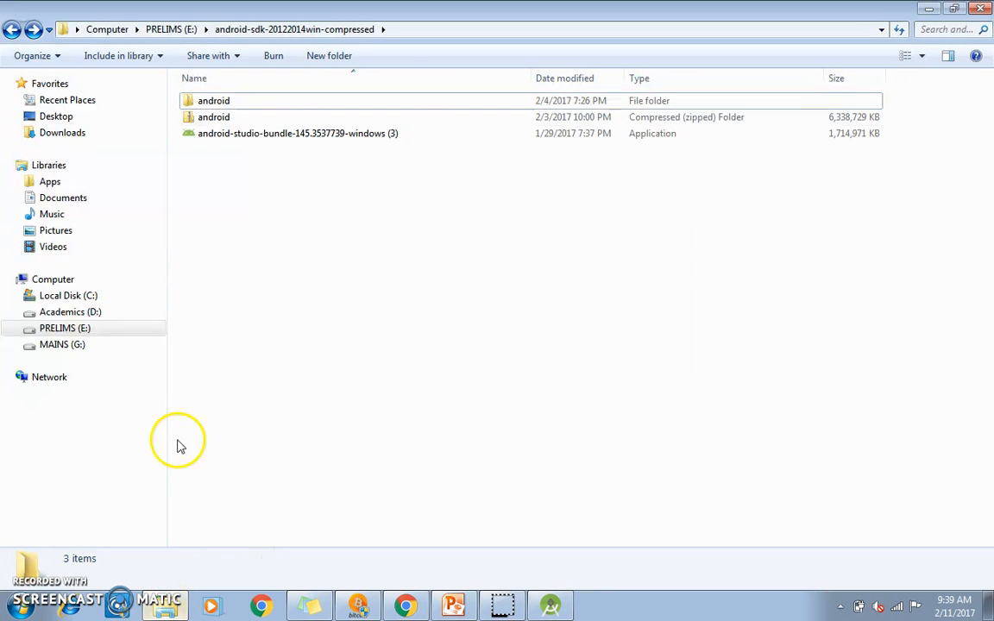
double_click(215, 101)
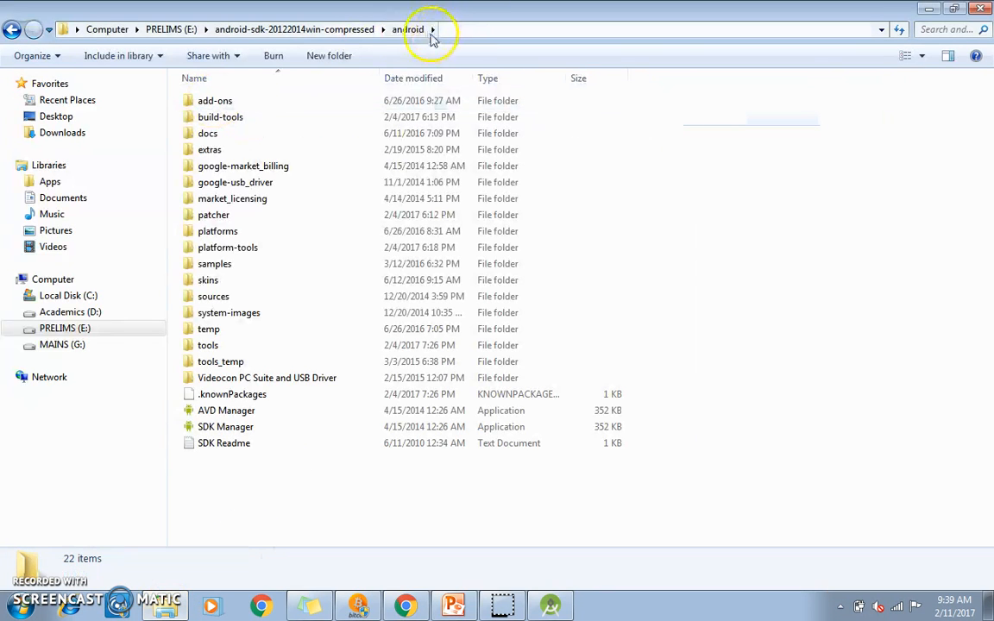
left_click(473, 27)
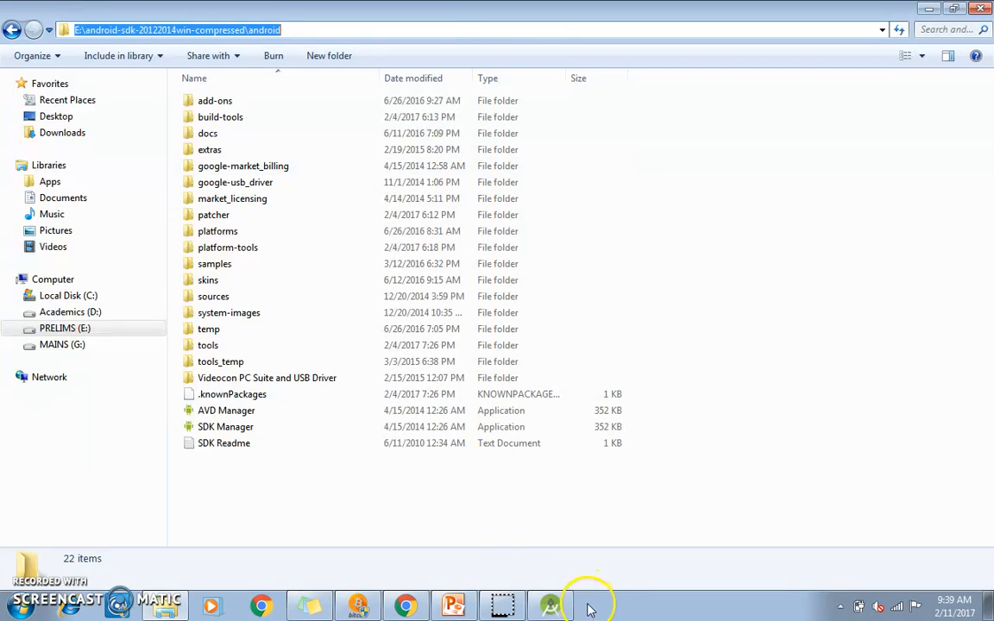
left_click(557, 608)
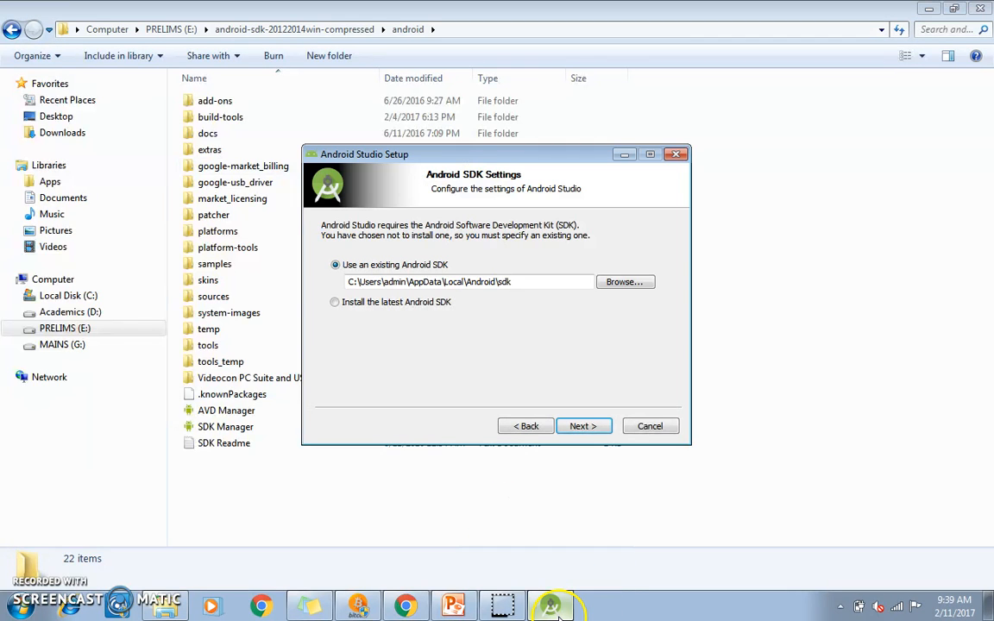
left_click(627, 280)
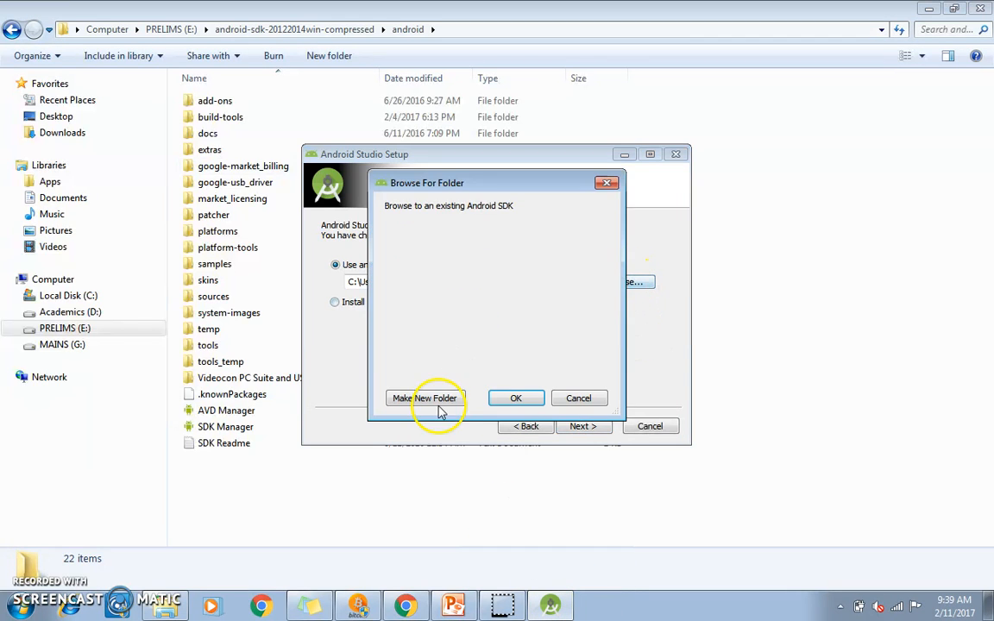
left_click(576, 399)
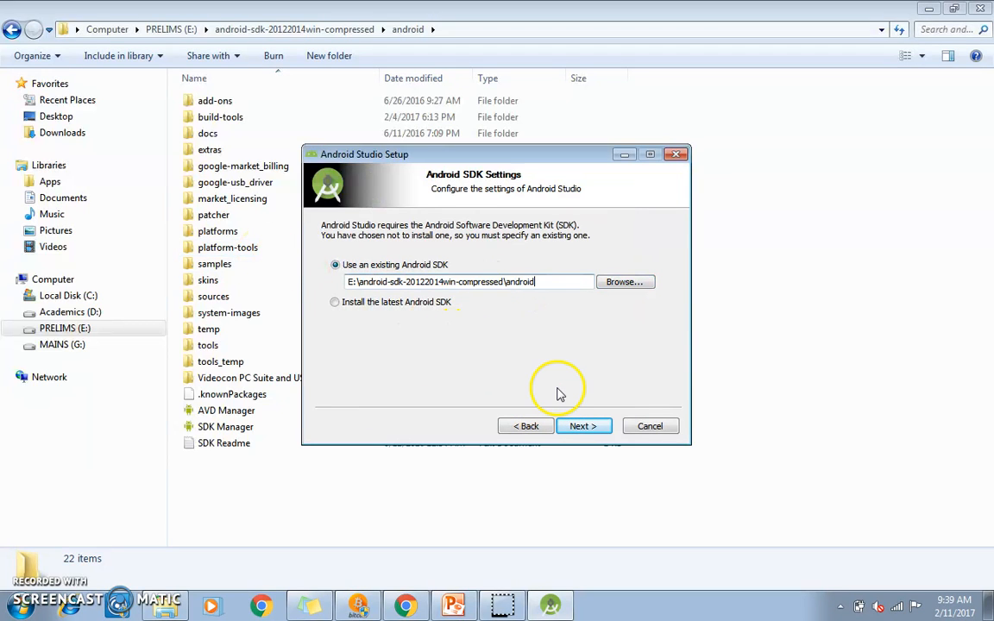
left_click(584, 426)
Step: Install Android Studio to C:\Program Files\Android\Android Studio and finish the setup with Start Android Studio enabled
left_click(586, 428)
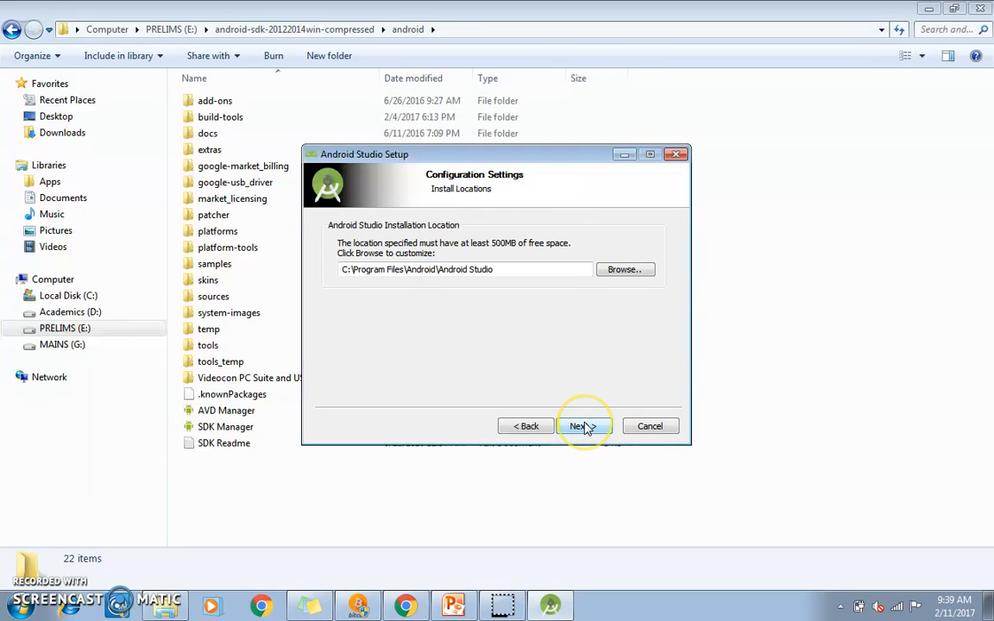
left_click(591, 427)
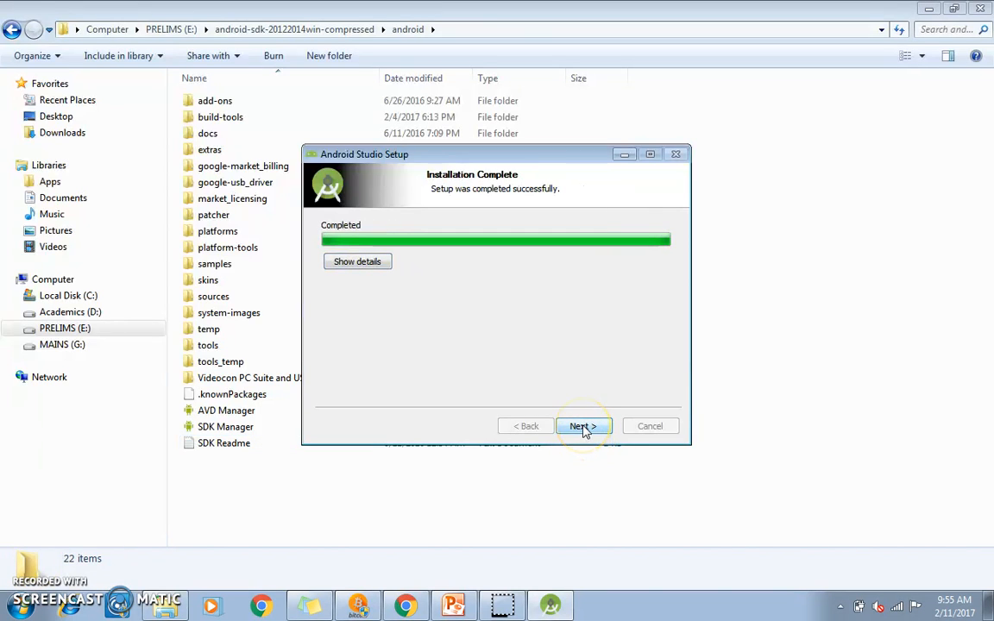
left_click(583, 426)
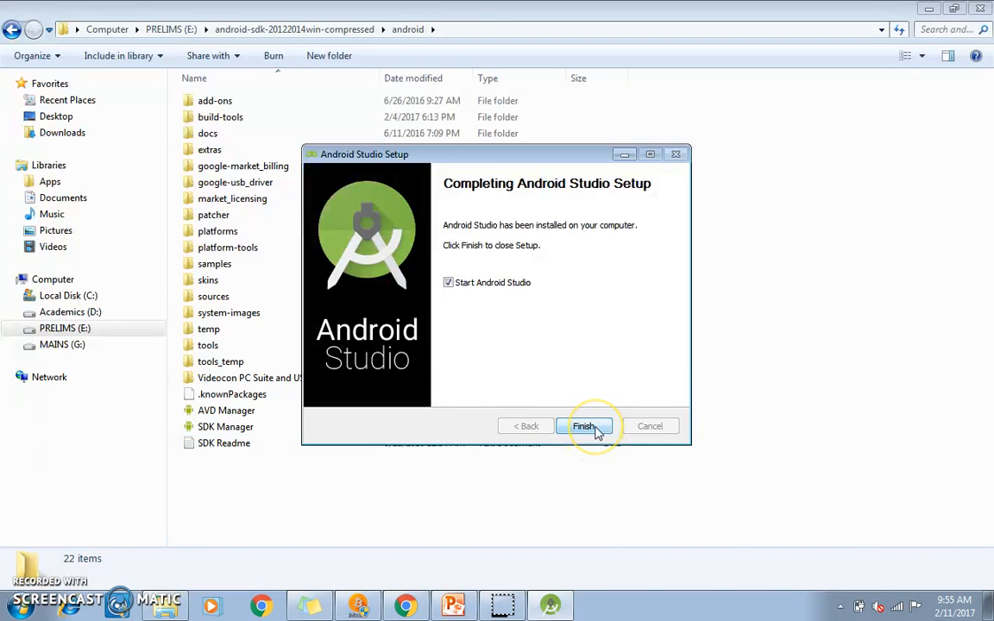
left_click(595, 428)
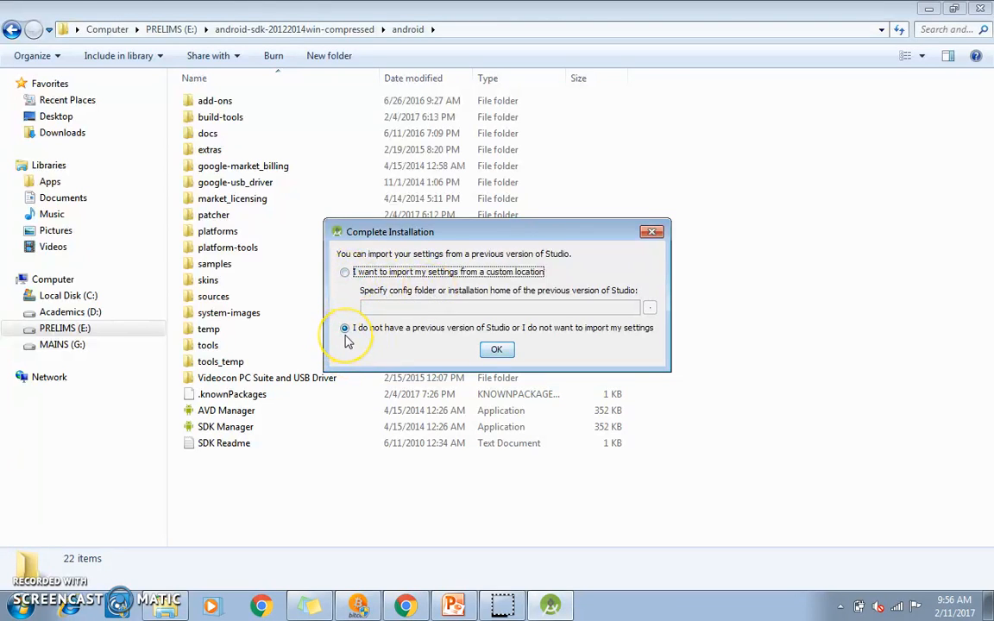
Step: Complete the installation without importing previous settings, and decline viewing only securely delivered webpage content
left_click(508, 348)
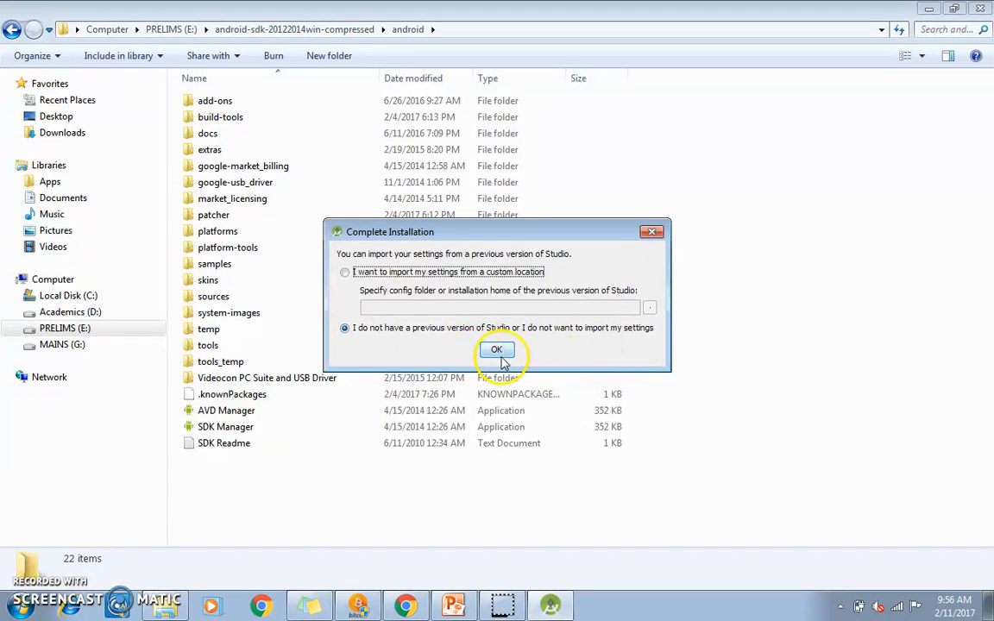
left_click(500, 351)
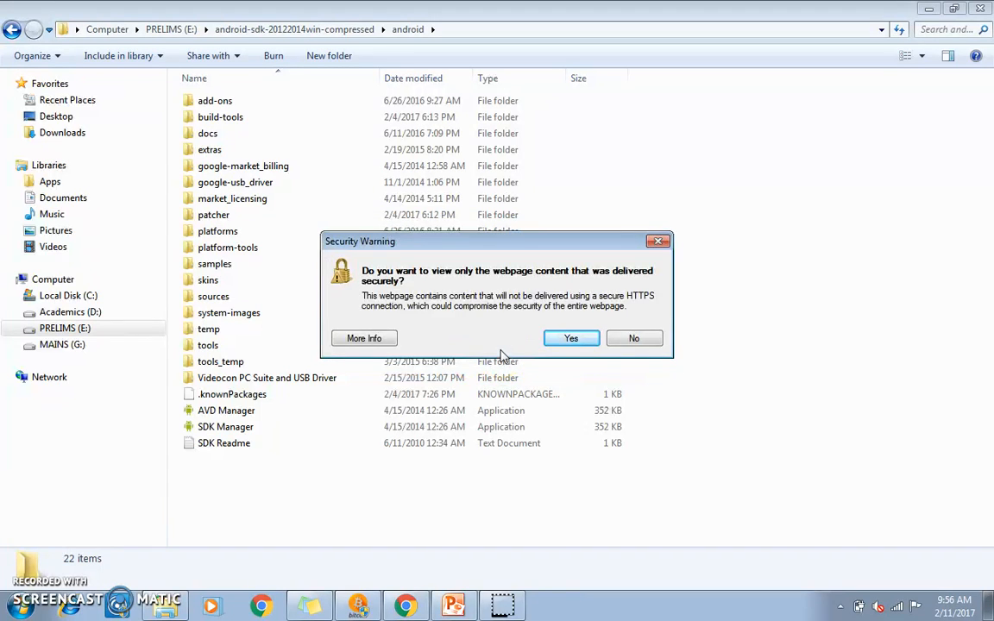
left_click(630, 339)
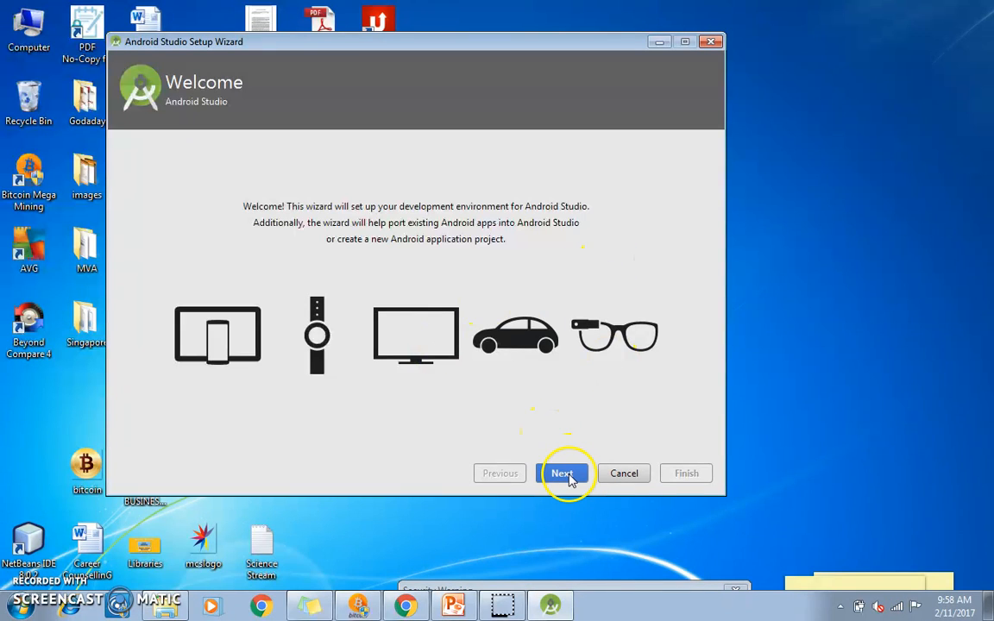
Step: Choose the Custom install type and the IntelliJ UI theme in the Android Studio Setup Wizard
left_click(569, 480)
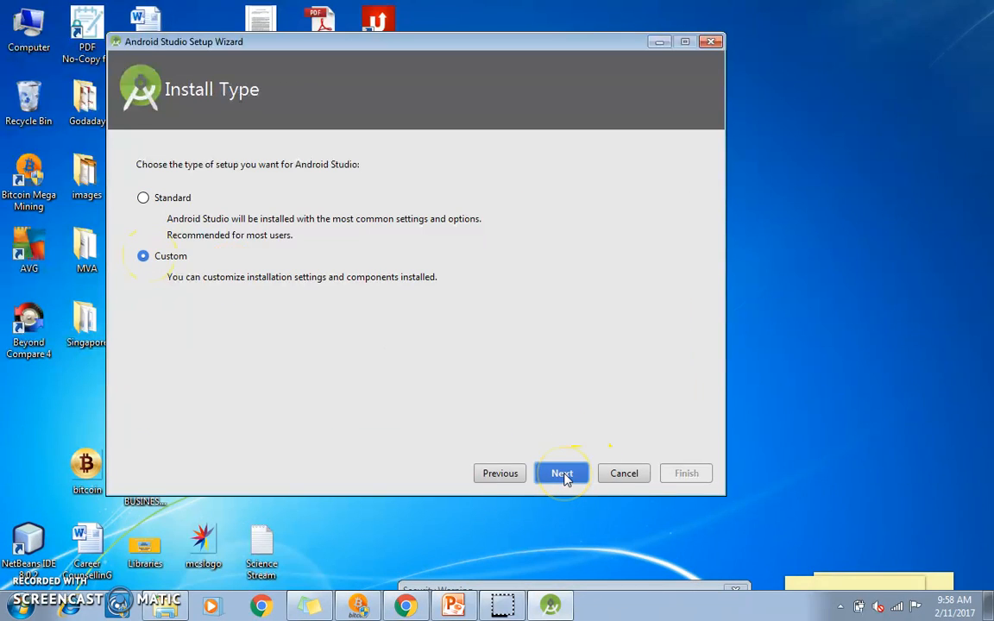
left_click(562, 474)
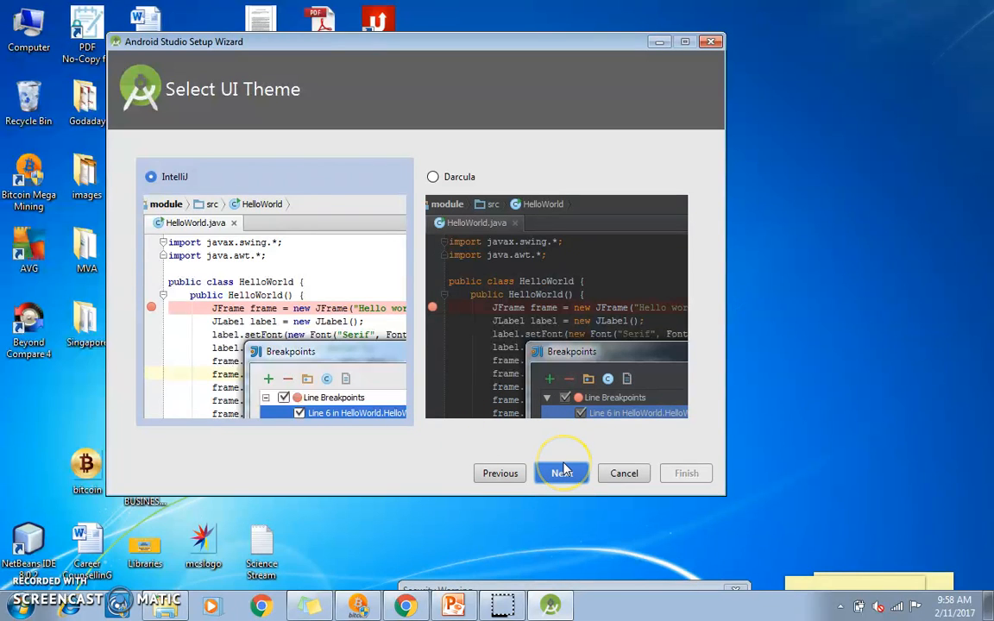
left_click(562, 471)
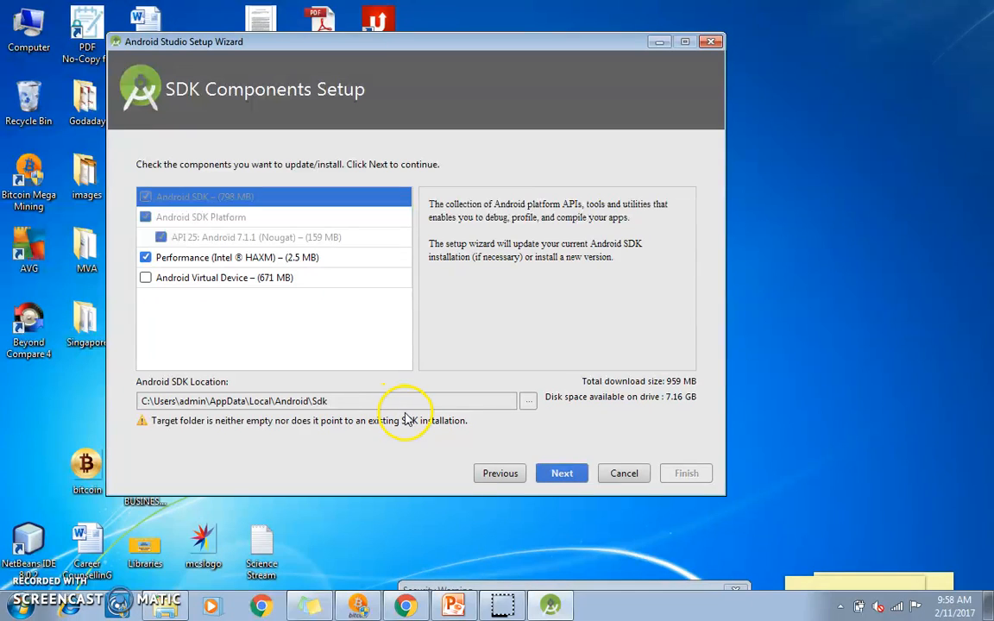
Step: Set the wizard's Android SDK location to the copied path E:\android-sdk-20122014win-compressed\android and proceed to the settings verification
left_click(171, 604)
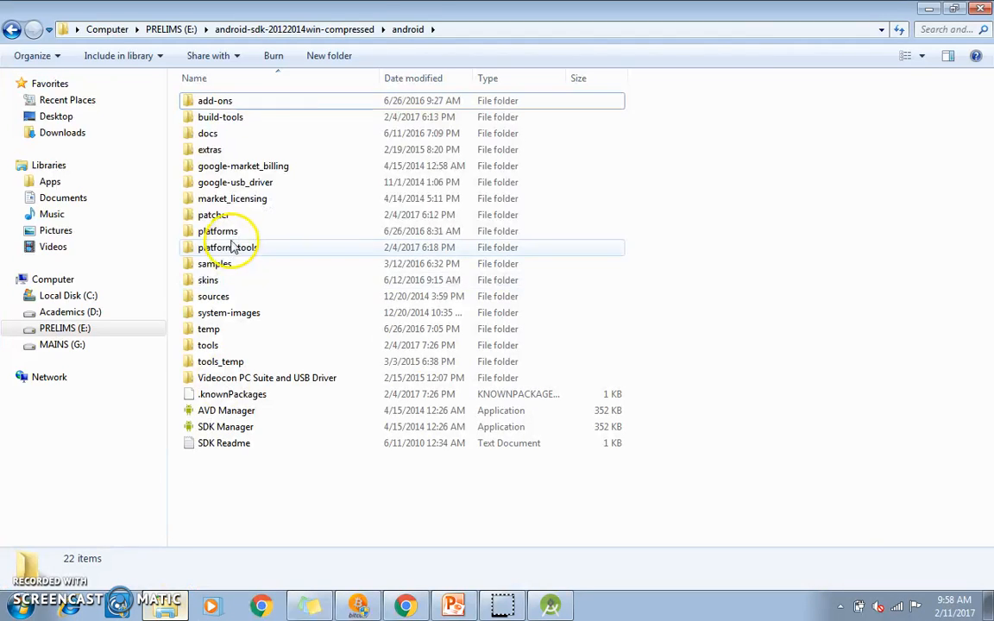
left_click(450, 31)
key("ctrl+c")
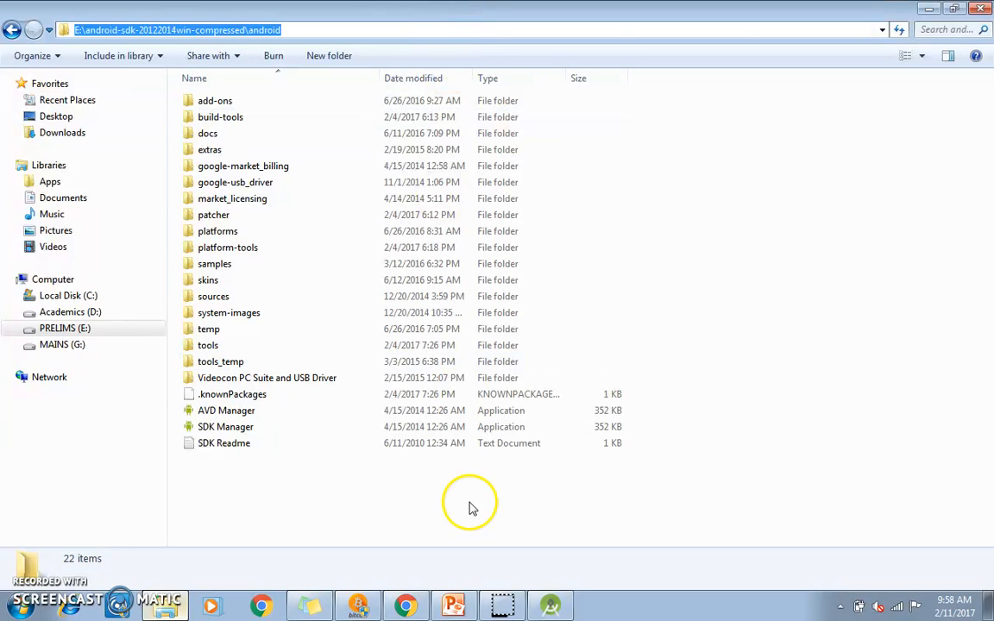
left_click(557, 602)
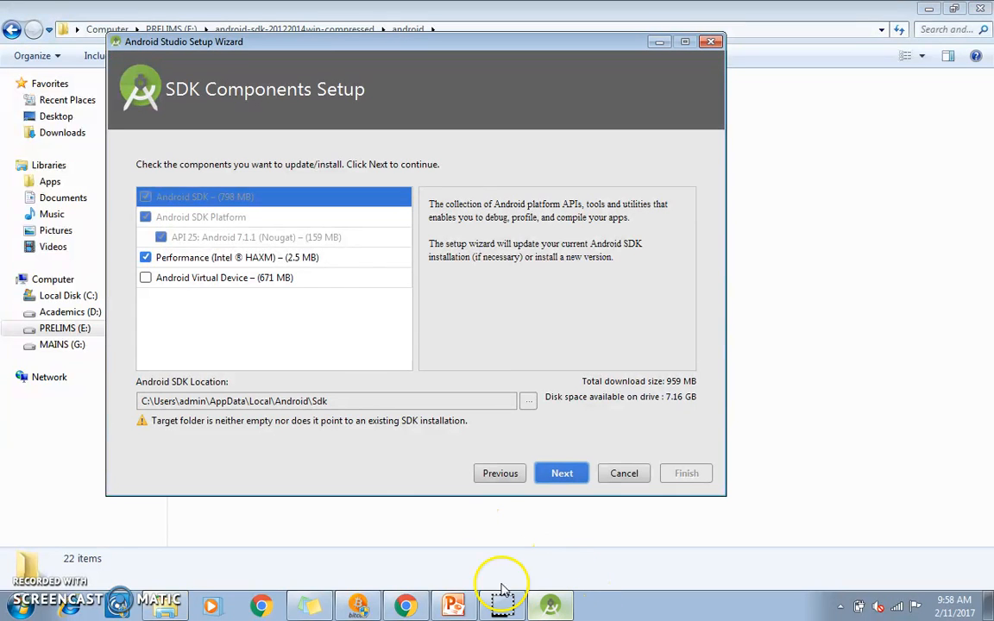
left_click(527, 404)
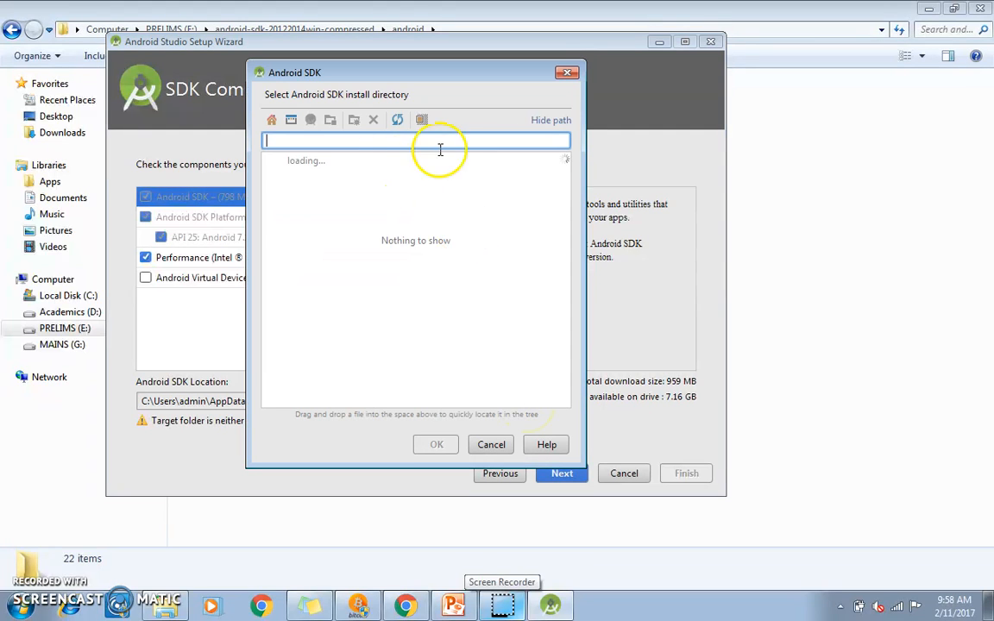
key("ctrl+v")
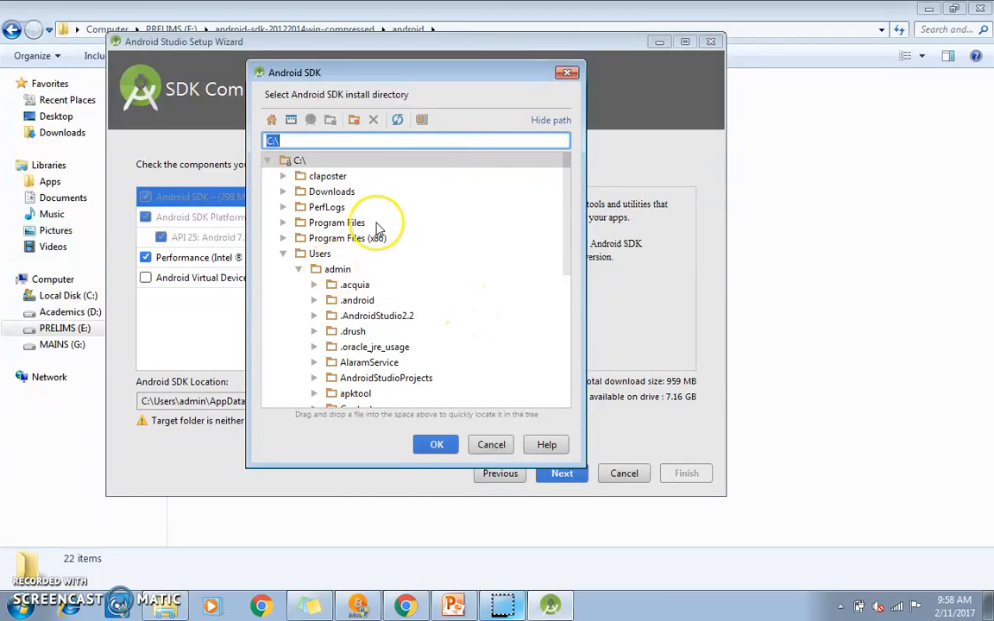
key("ctrl+v")
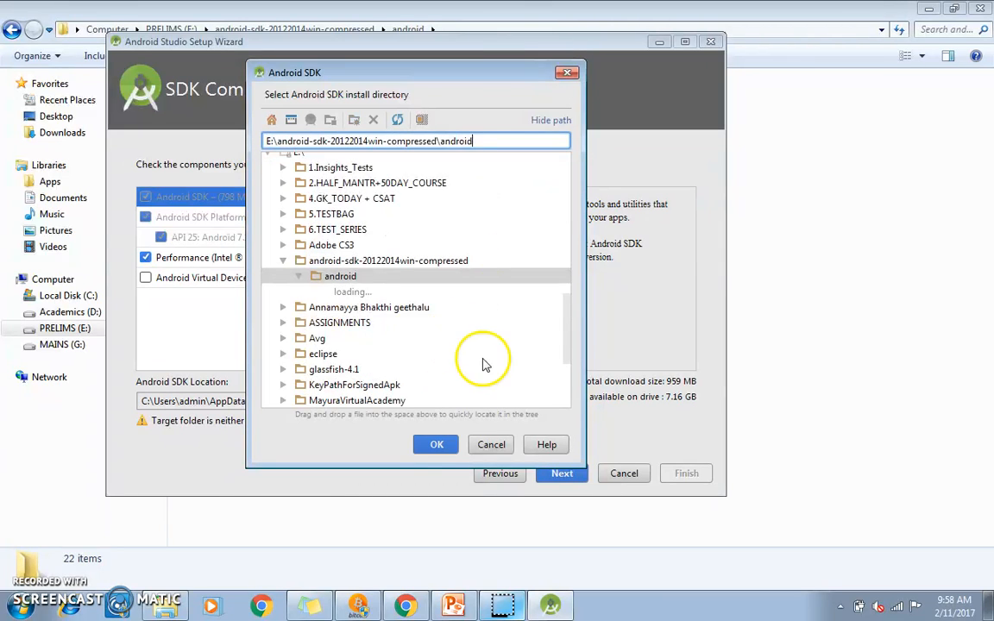
left_click(342, 278)
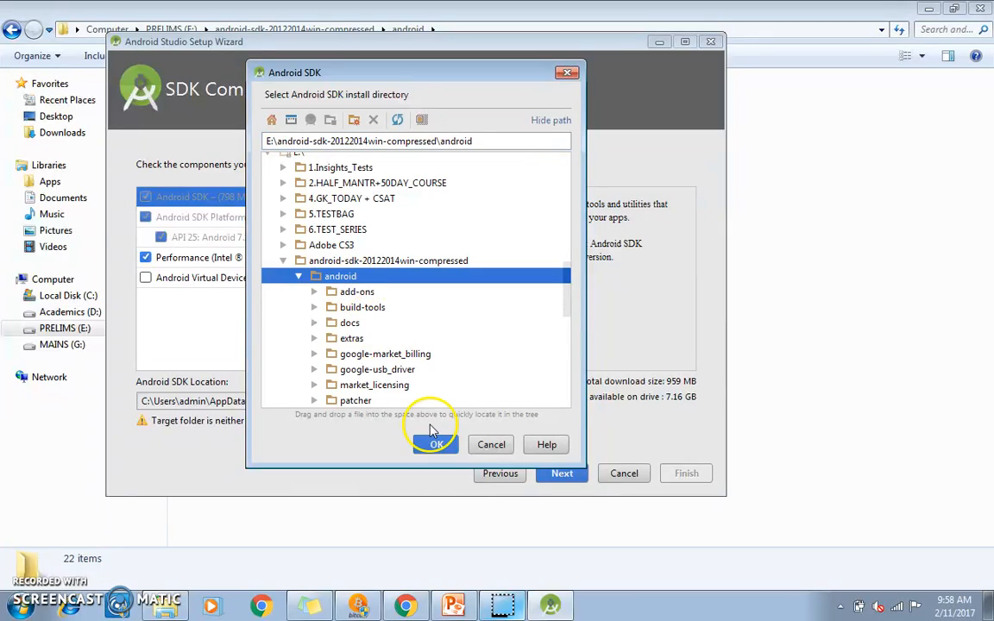
left_click(433, 445)
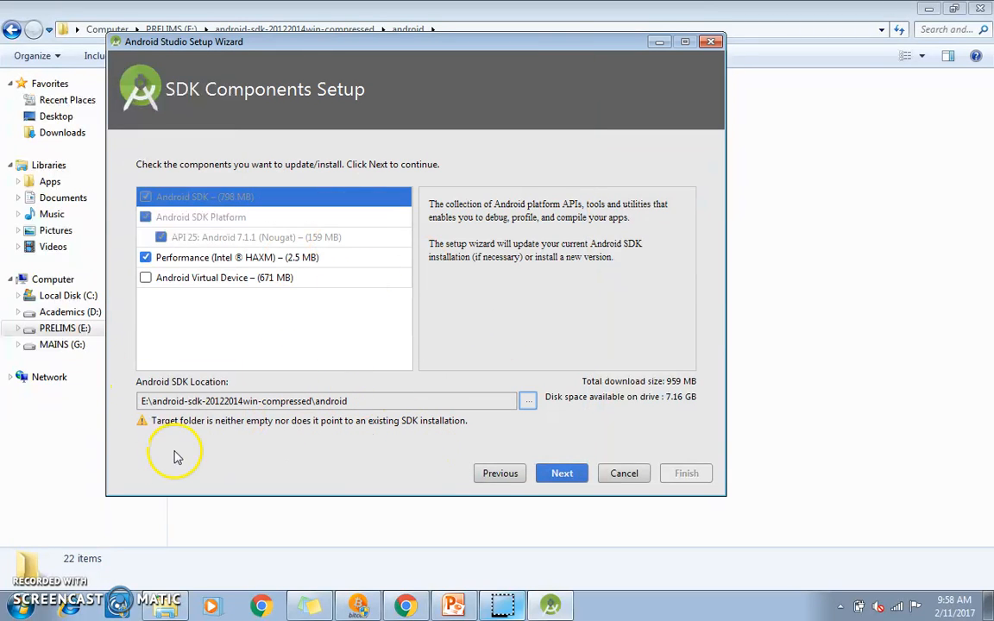
left_click(565, 481)
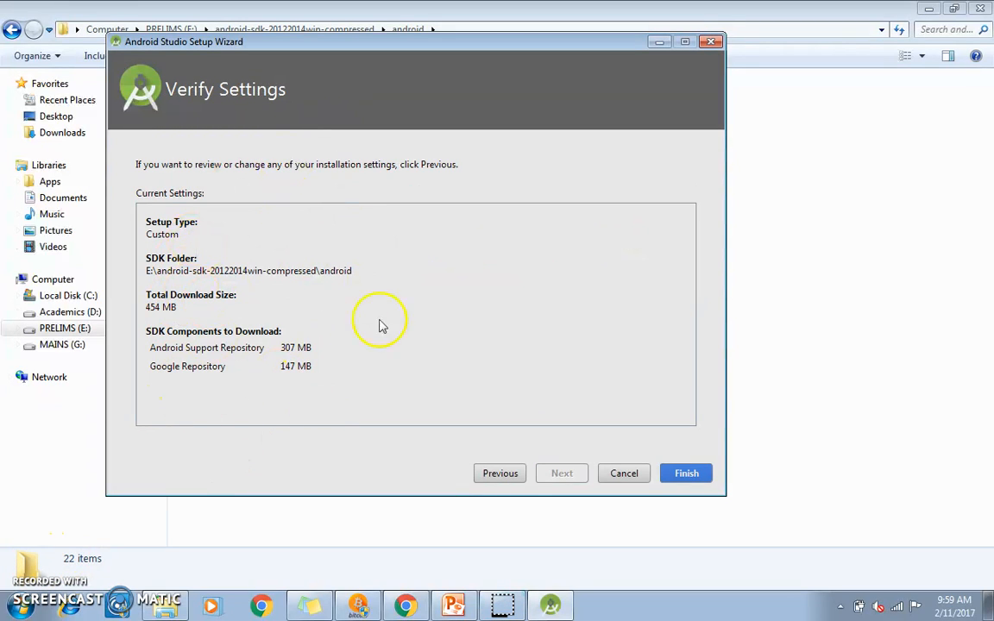
Step: Accept the verified settings to download the SDK components, and finish the Android Studio Setup Wizard
left_click(687, 473)
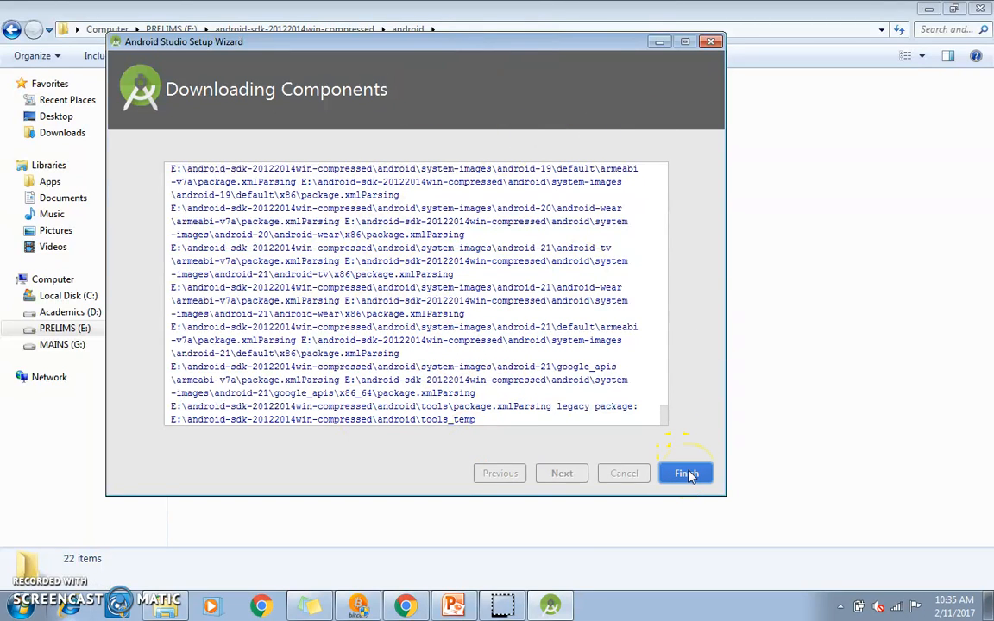
left_click(687, 475)
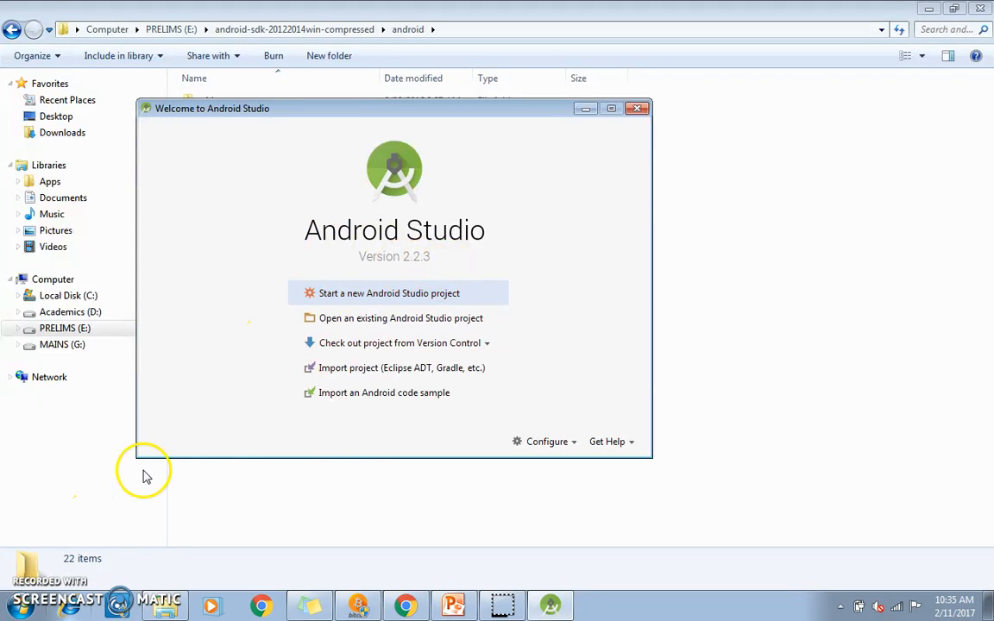
Step: Start a new Android Studio project with the application name HelloWorldProject and proceed to the target devices
left_click(389, 298)
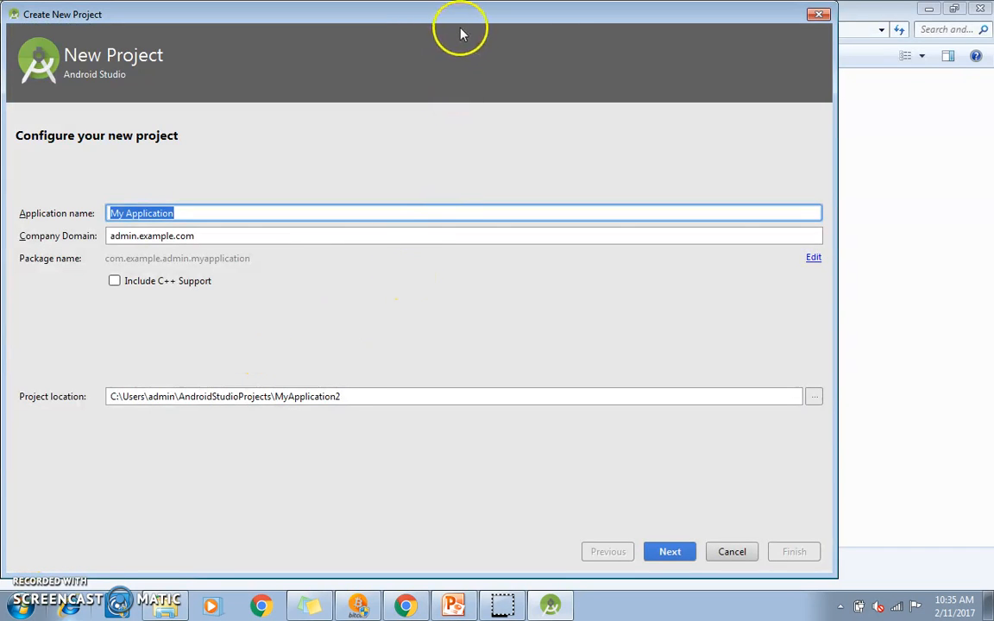
left_click_drag(455, 15, 524, 31)
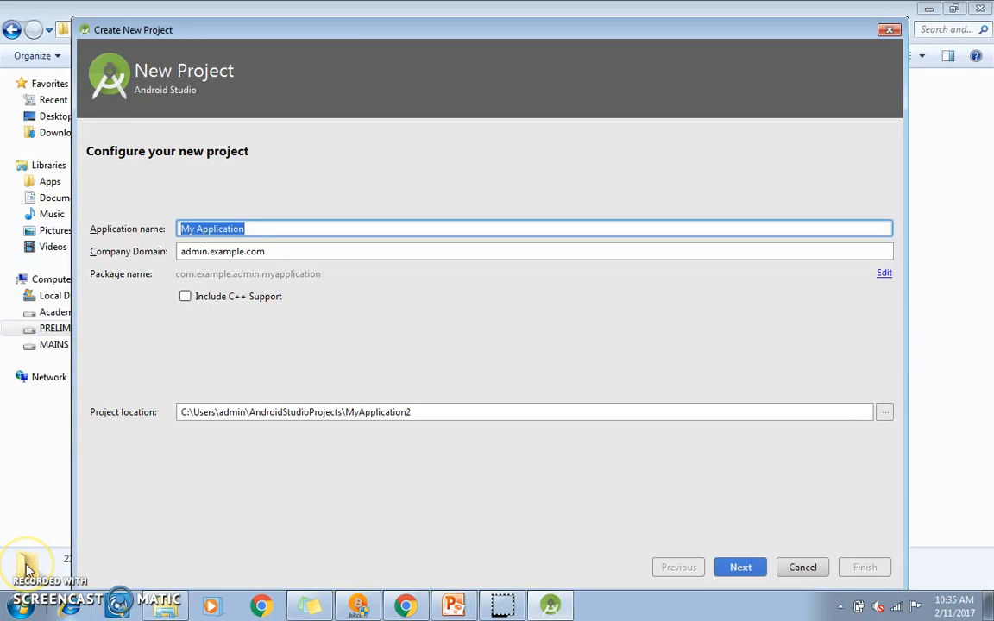
type("HelloWorldProject")
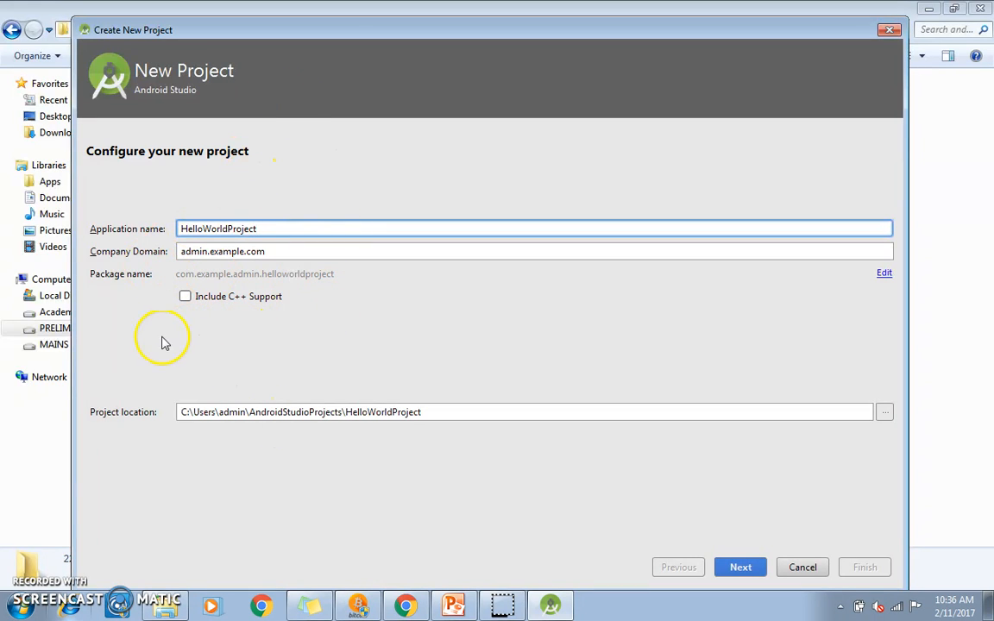
left_click(740, 571)
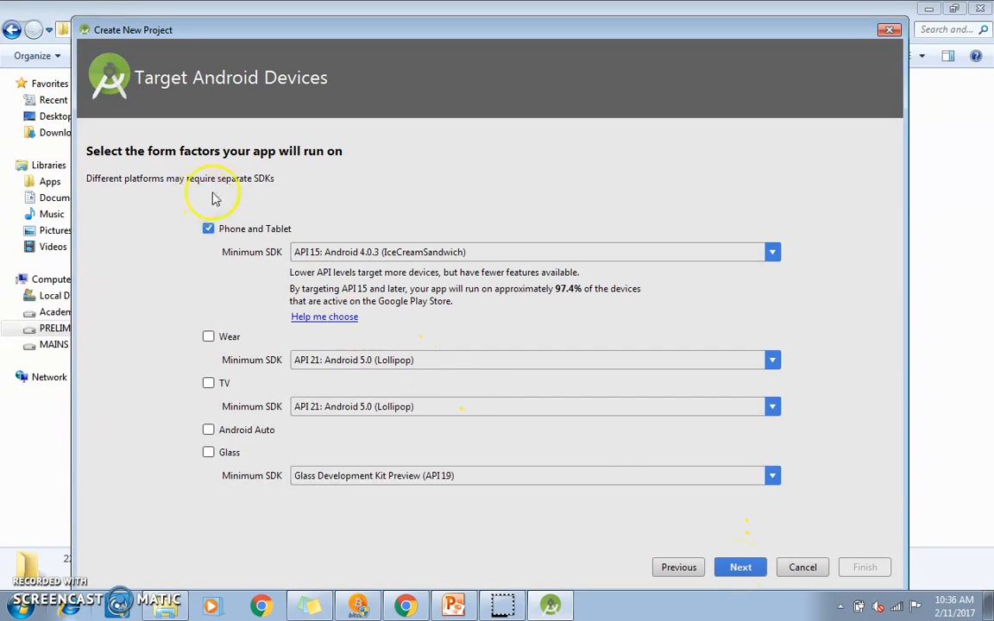
Step: Create the project for Phone and Tablet with minimum SDK API 15 and an Empty Activity named MainActivity, and dismiss the startup tip
left_click(742, 568)
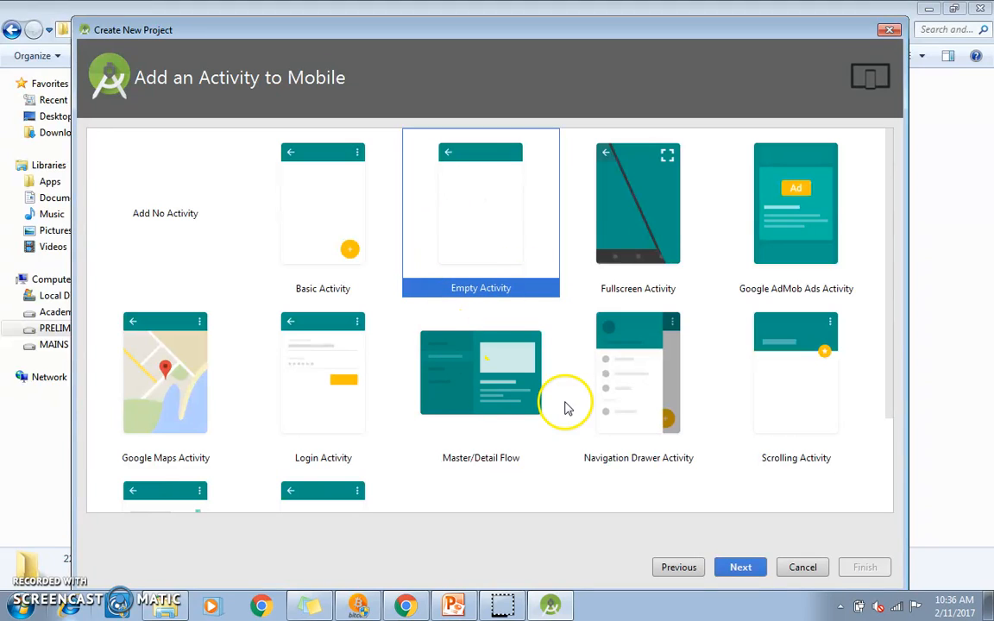
left_click(740, 567)
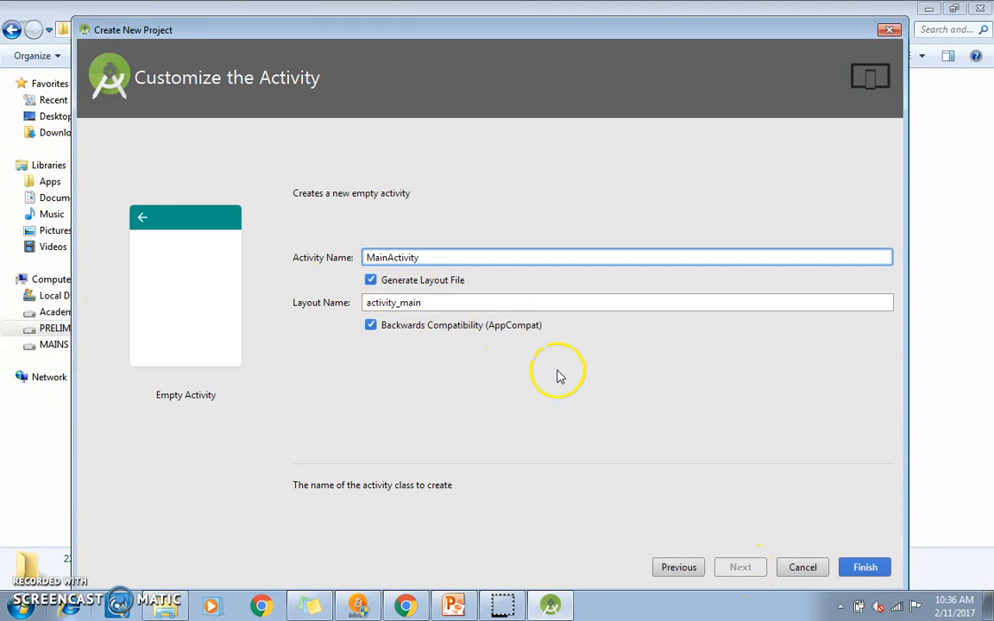
left_click(863, 567)
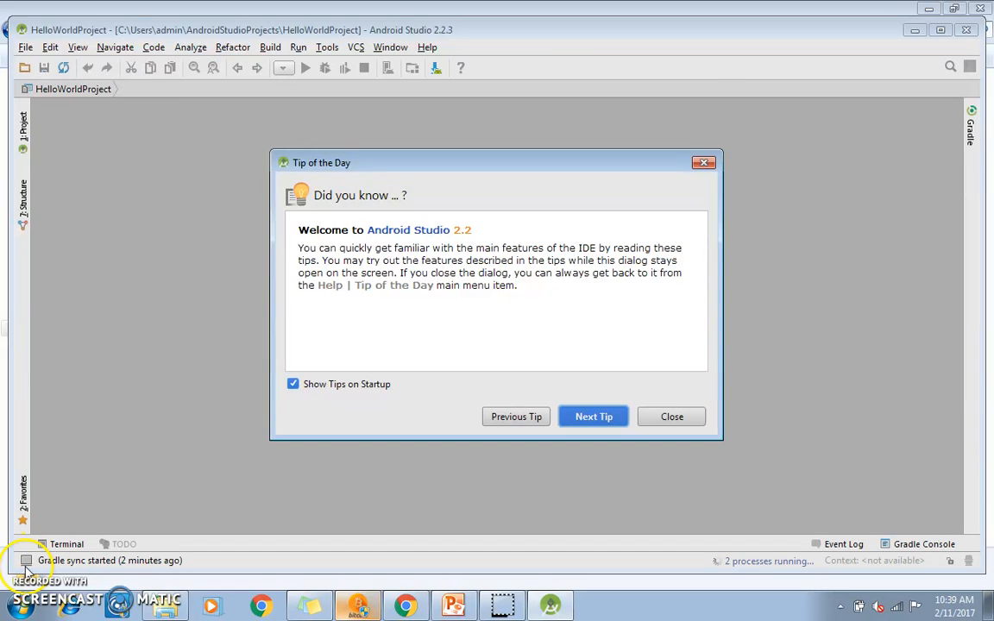
left_click(671, 417)
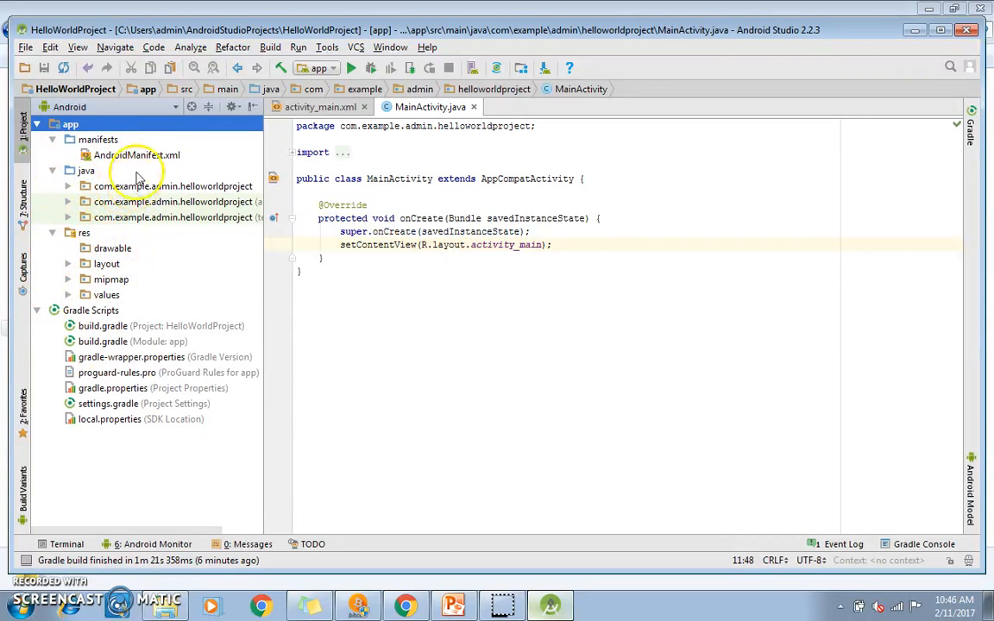
Step: Open AndroidManifest.xml and examine the application theme and the MainActivity declaration with its intent filter
left_click(112, 157)
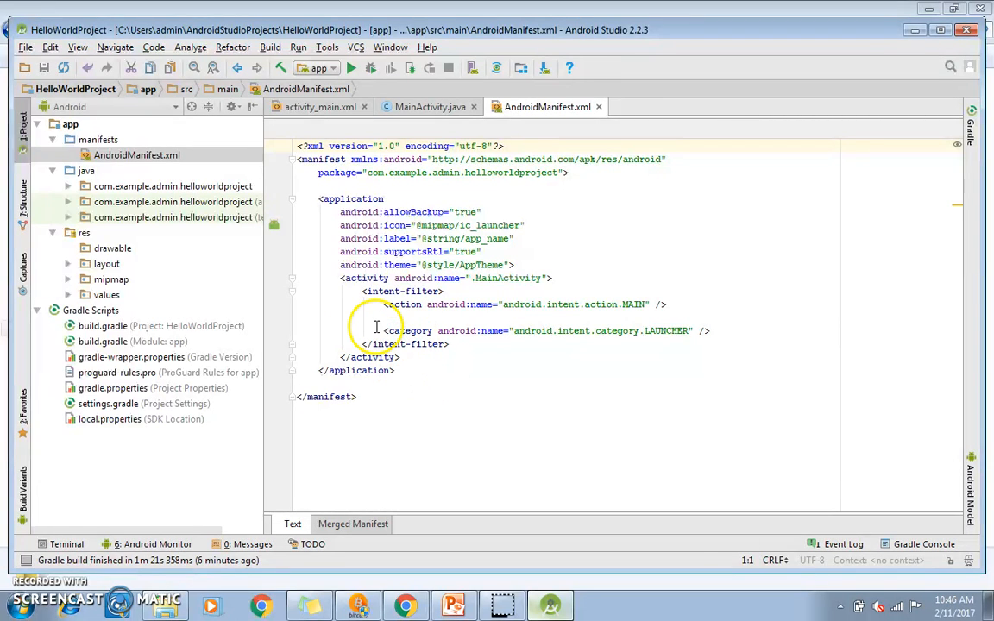
left_click_drag(399, 357, 377, 320)
left_click(504, 277)
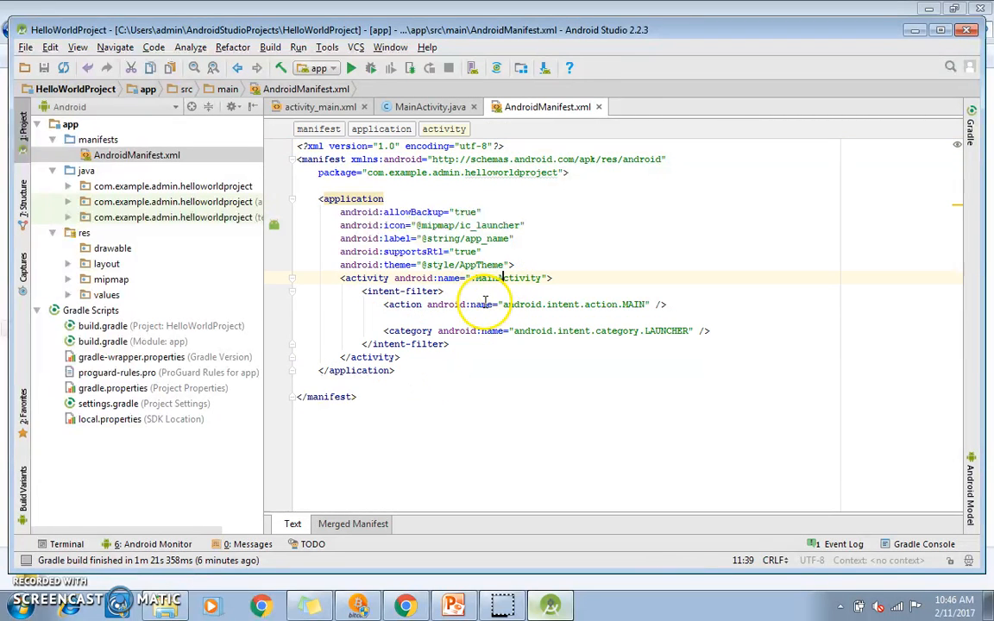
left_click_drag(398, 357, 296, 265)
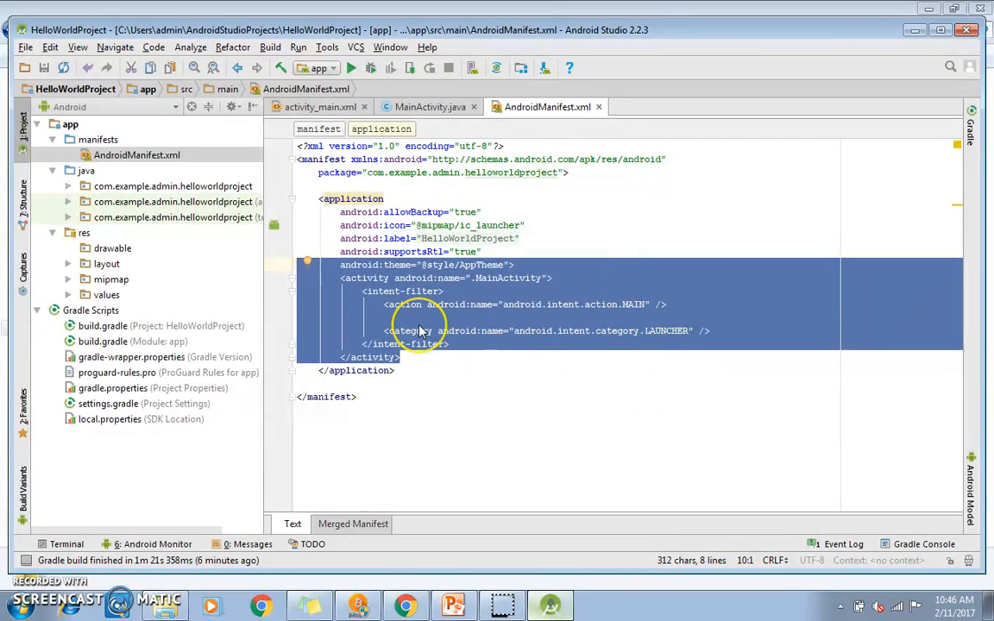
left_click(355, 264)
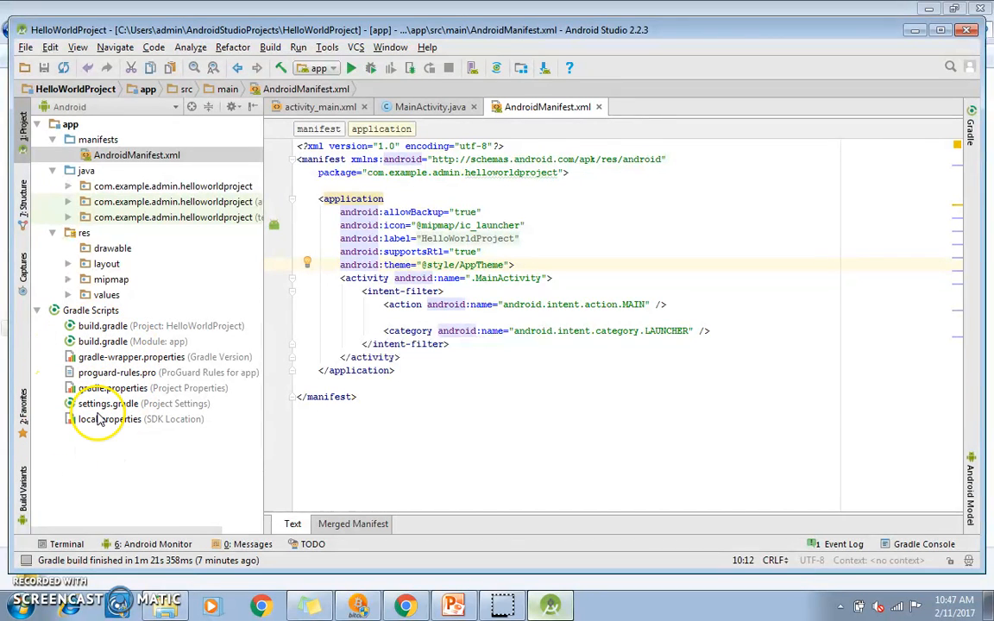
Step: Open the project-level build.gradle and examine the Gradle classpath under dependencies
left_click(111, 329)
double_click(112, 331)
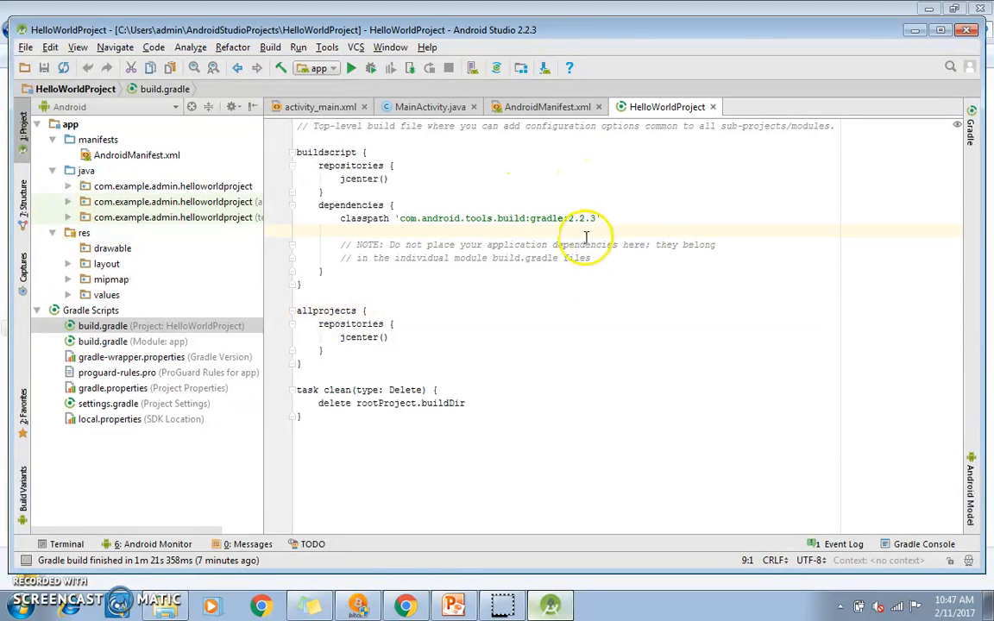
left_click(552, 218)
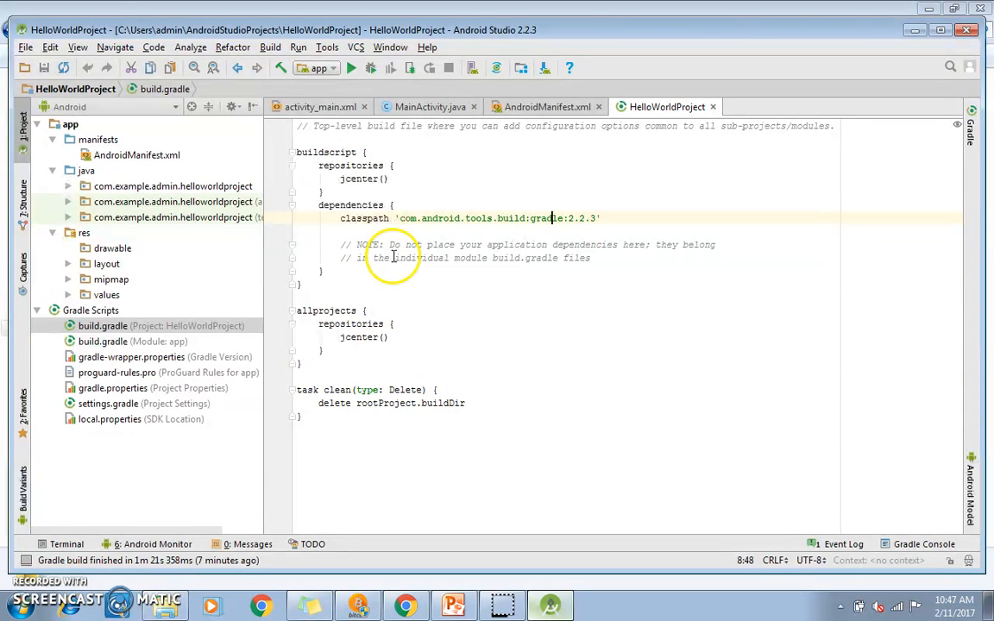
Step: Open the app module's build.gradle and examine its SDK versions, default configuration, build types and dependencies
double_click(108, 342)
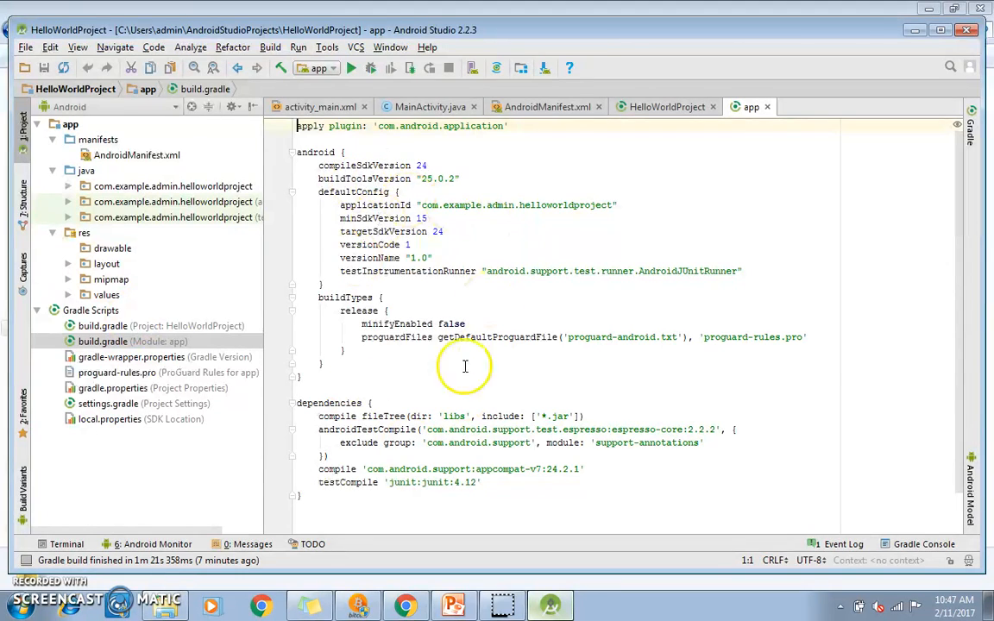
left_click(409, 164)
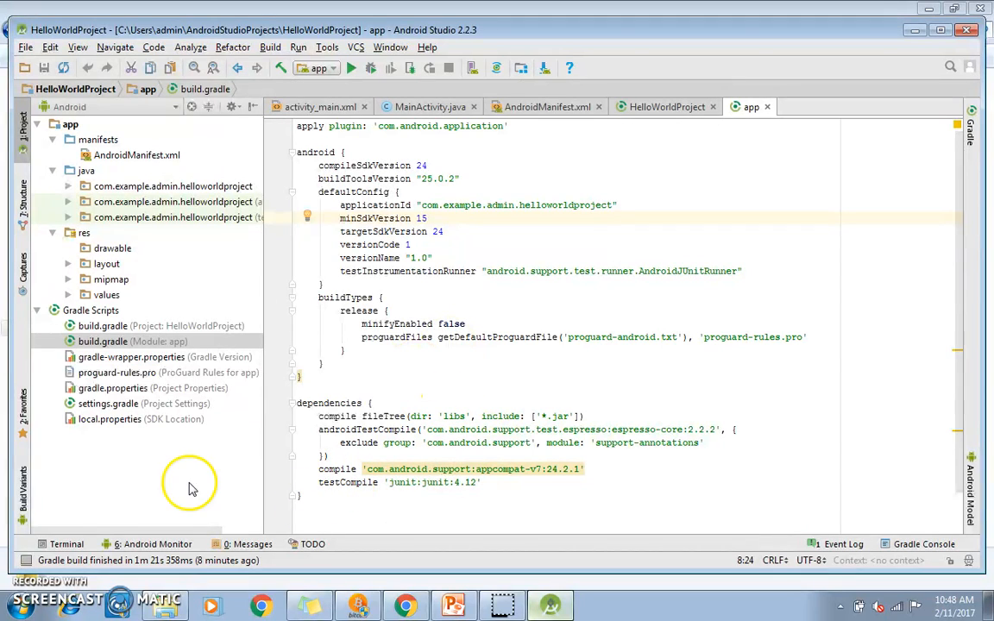
left_click(266, 378)
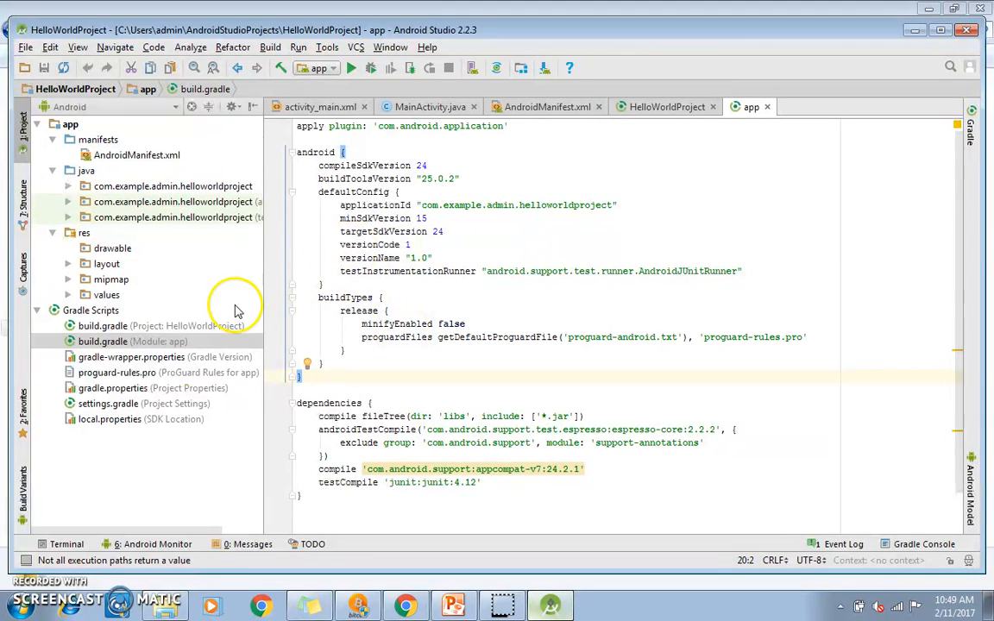
Step: Clean the HelloWorldProject build
left_click(271, 48)
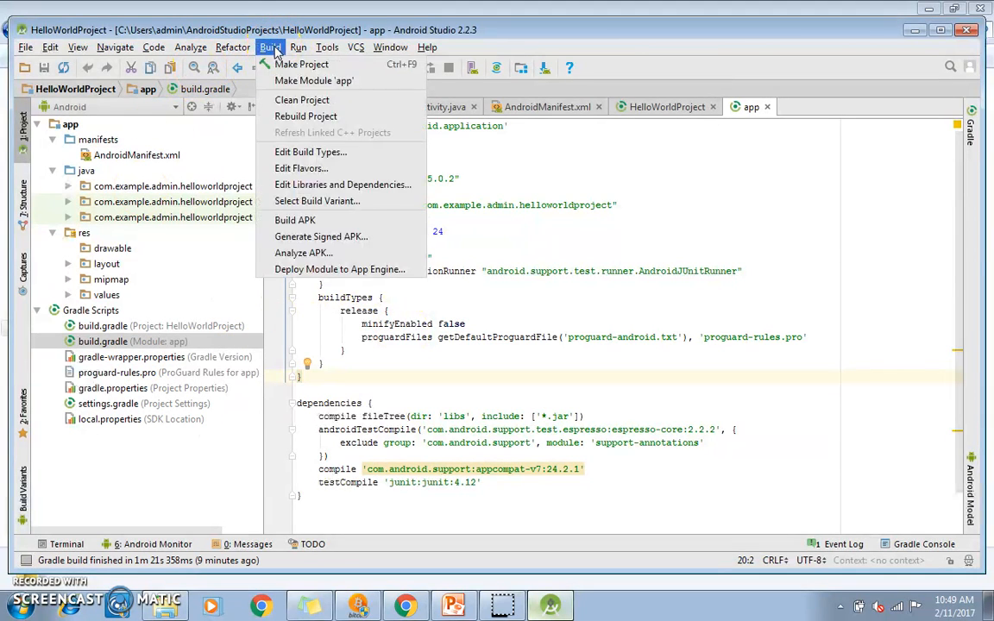
left_click(304, 101)
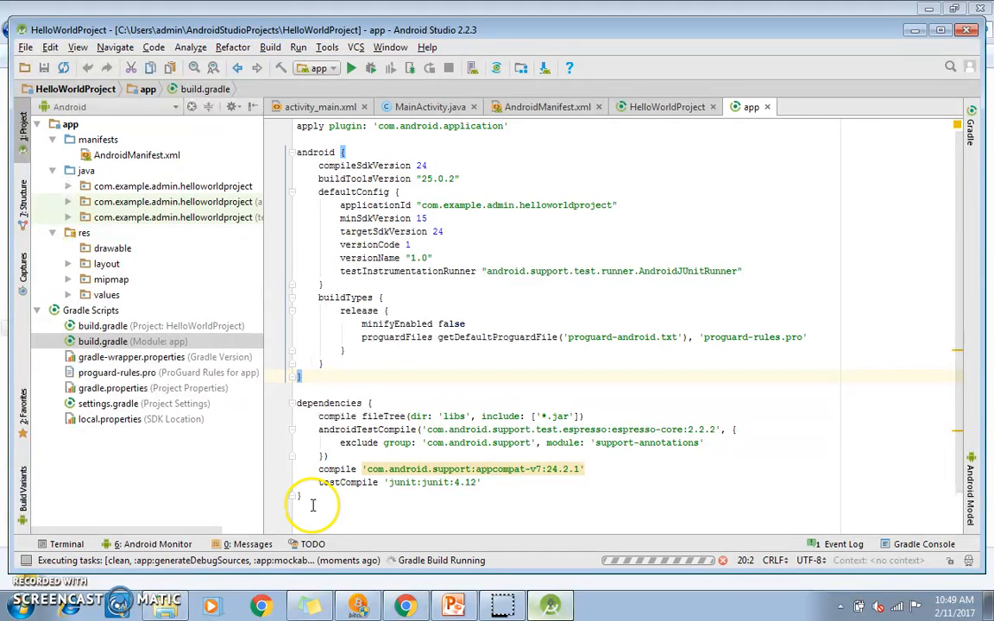